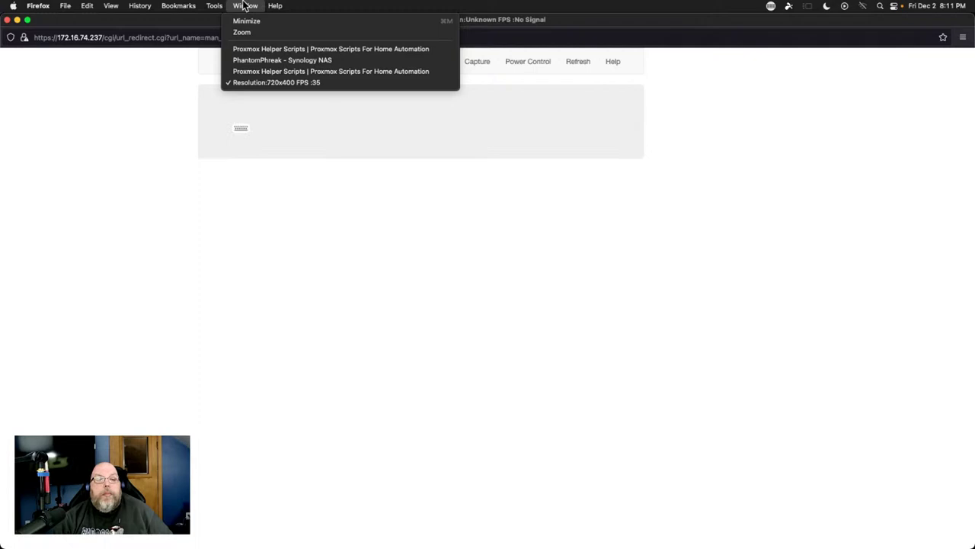
- Switch to the Proxmox Helper Scripts browser window and open 172.16.74.227:8006 in a new tab
click(192, 105)
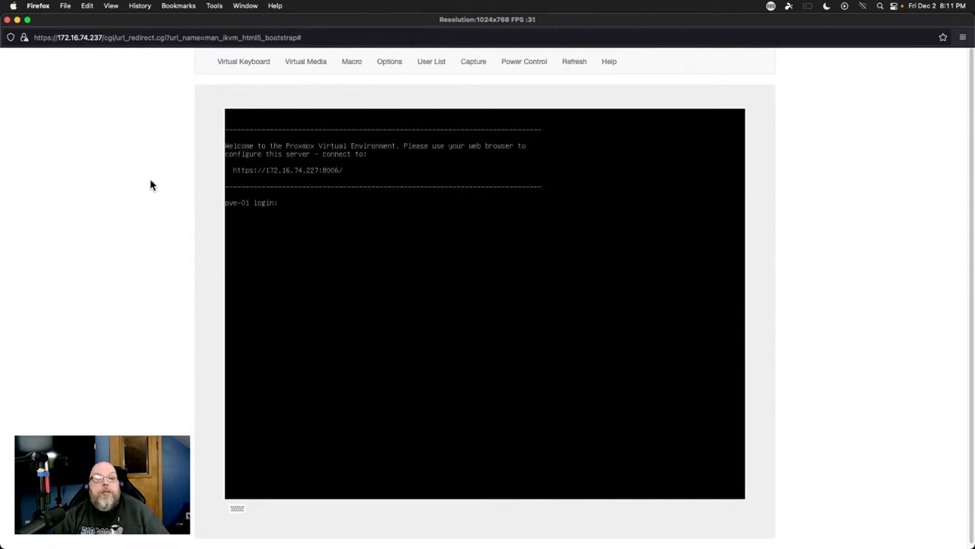
click(246, 6)
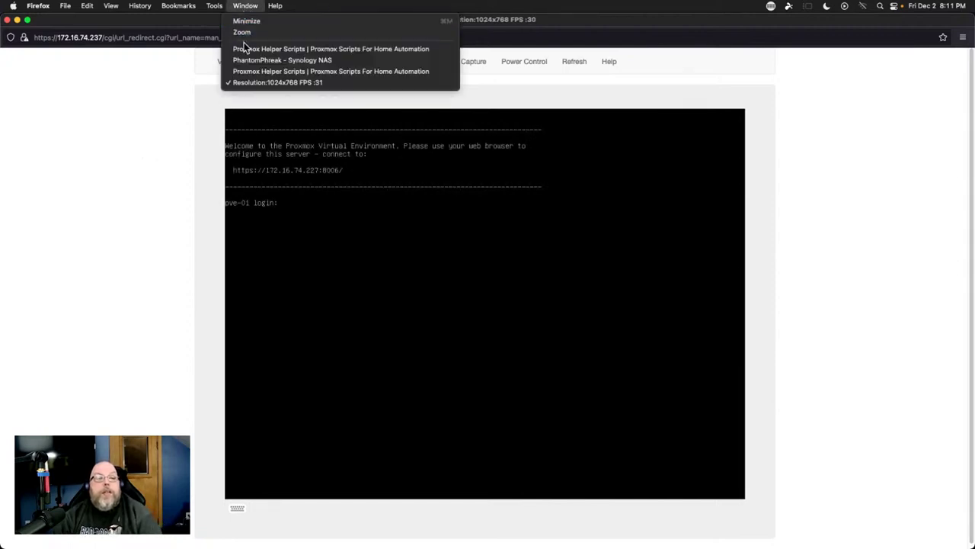
click(241, 71)
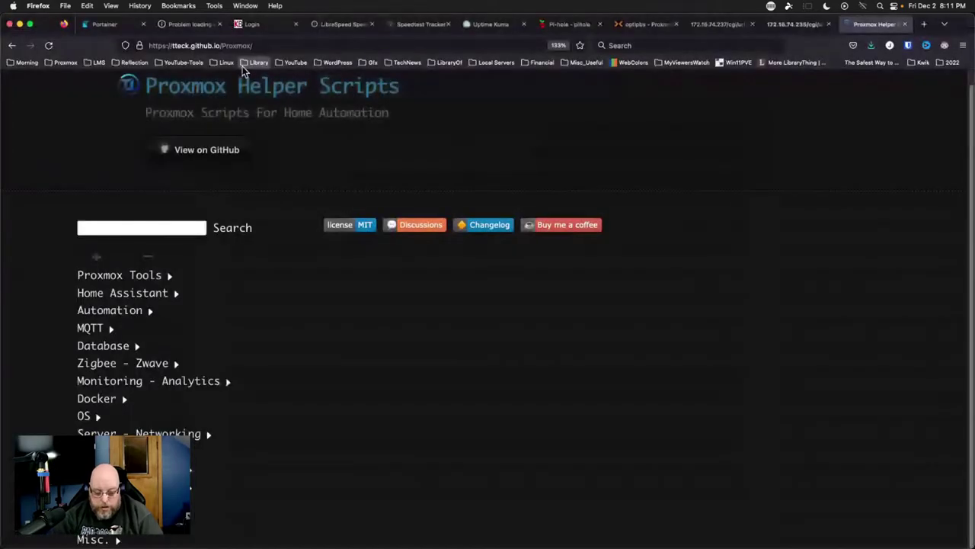
key(super+t)
text(172.16.)
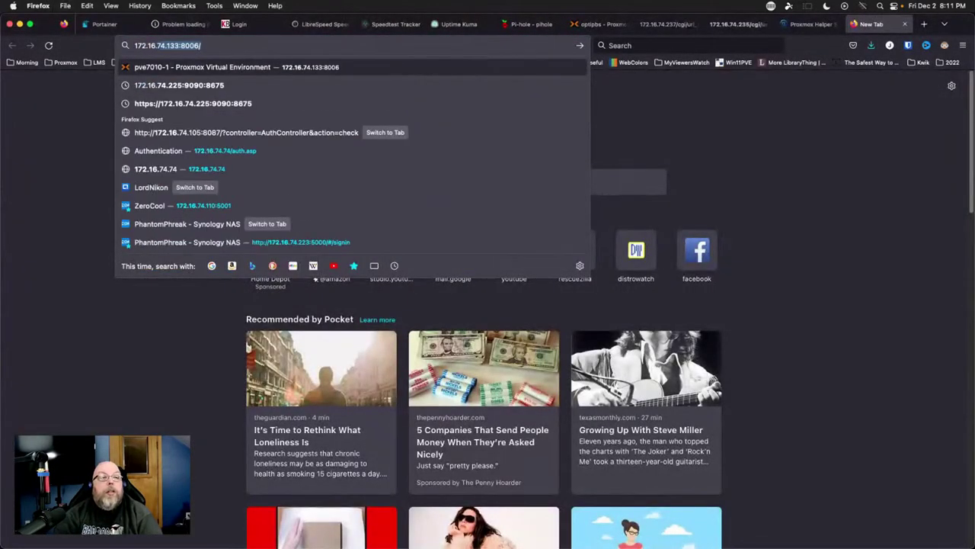
text(74.227:8006)
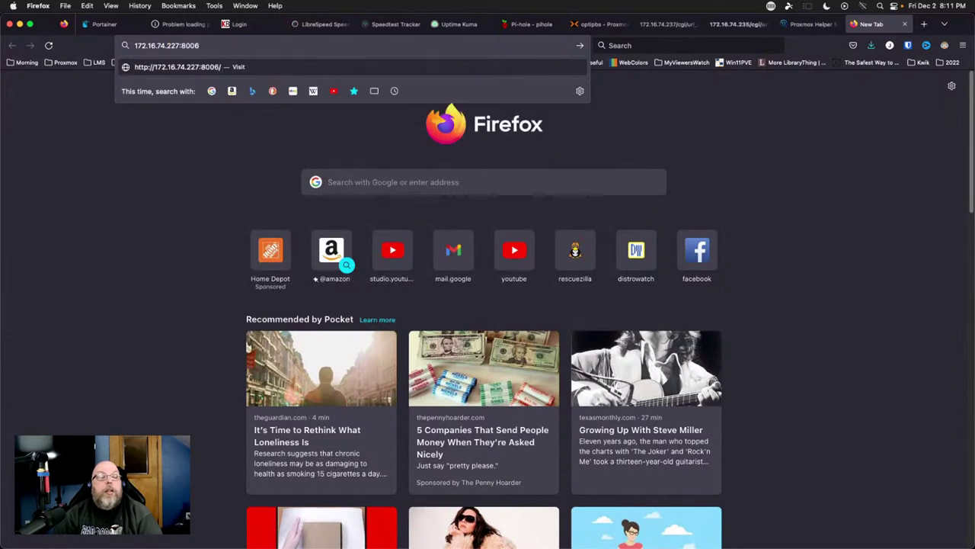
key(Return)
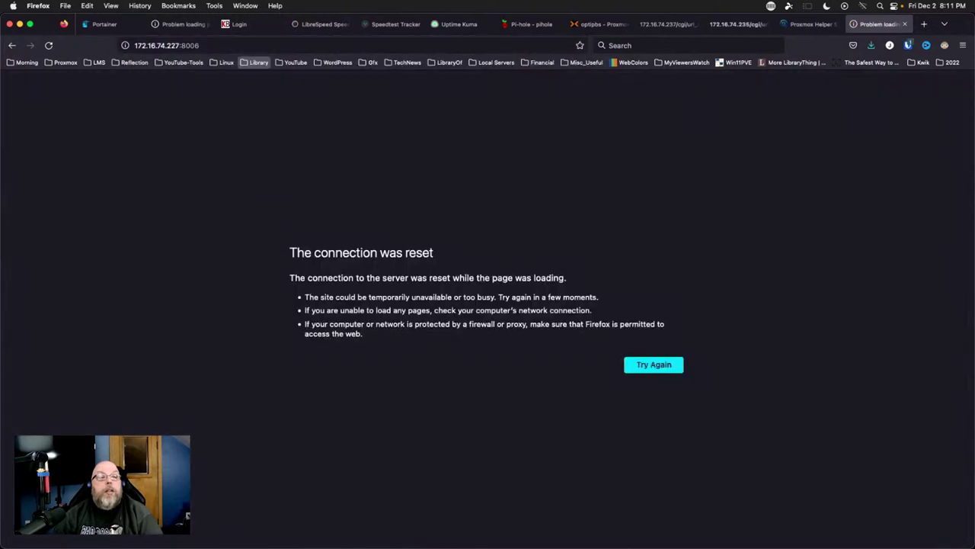
click(263, 42)
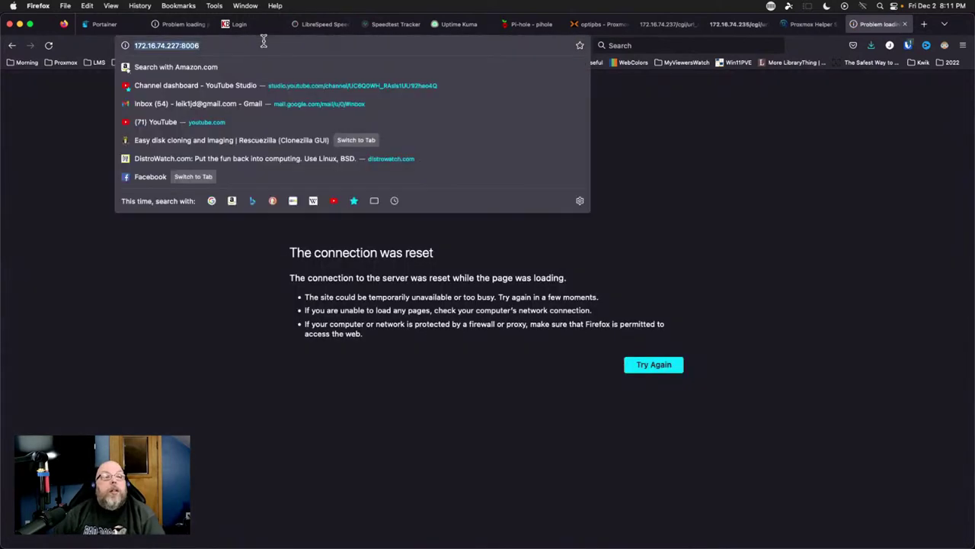
key(Left)
text(https://)
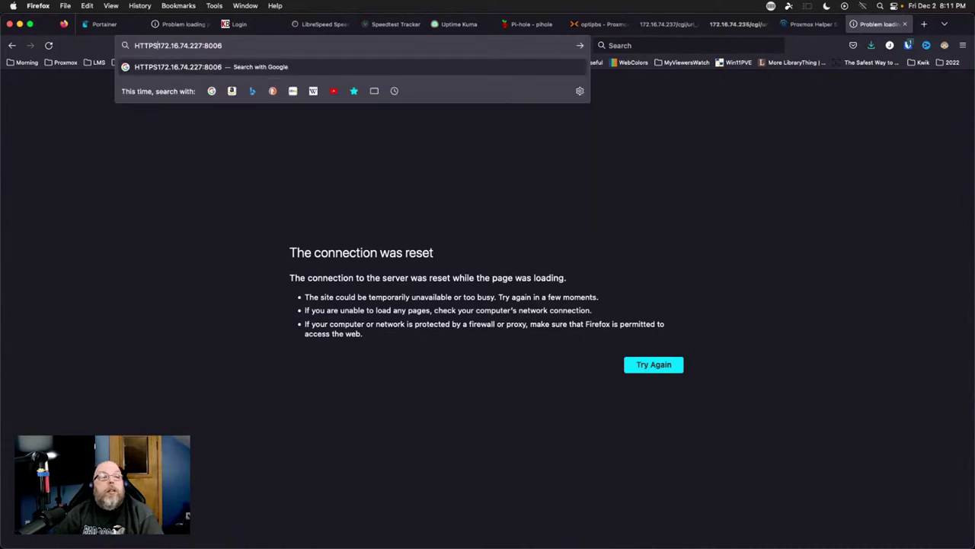
key(BackSpace)
key(BackSpace)
key(BackSpace)
key(BackSpace)
key(BackSpace)
key(BackSpace)
key(BackSpace)
key(BackSpace)
text(https://)
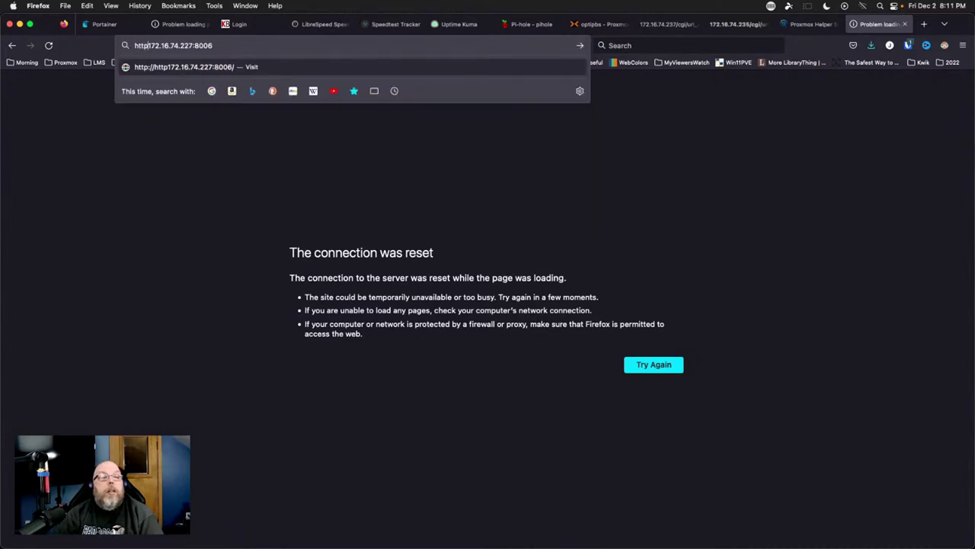
key(Return)
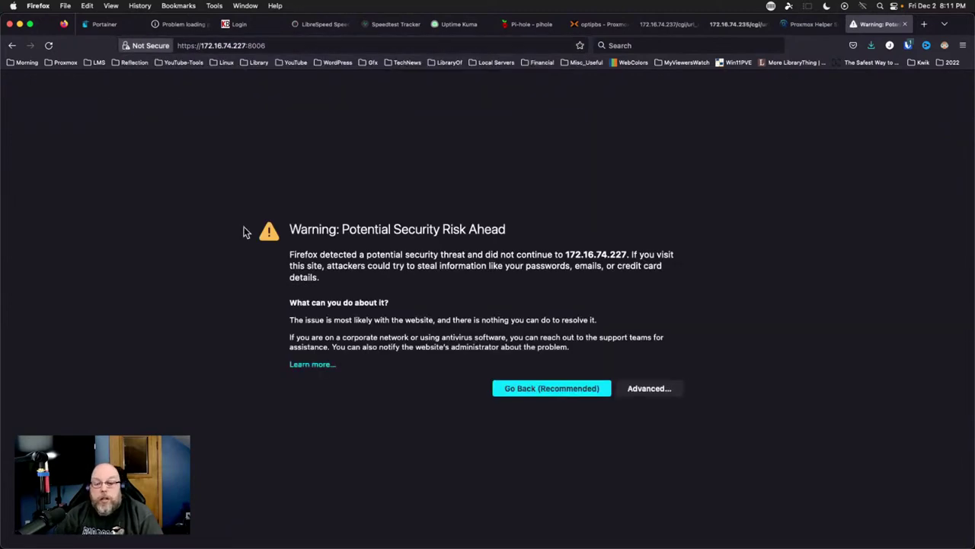
- Accept the certificate security risk for 172.16.74.227 and continue to the Proxmox login page
click(644, 389)
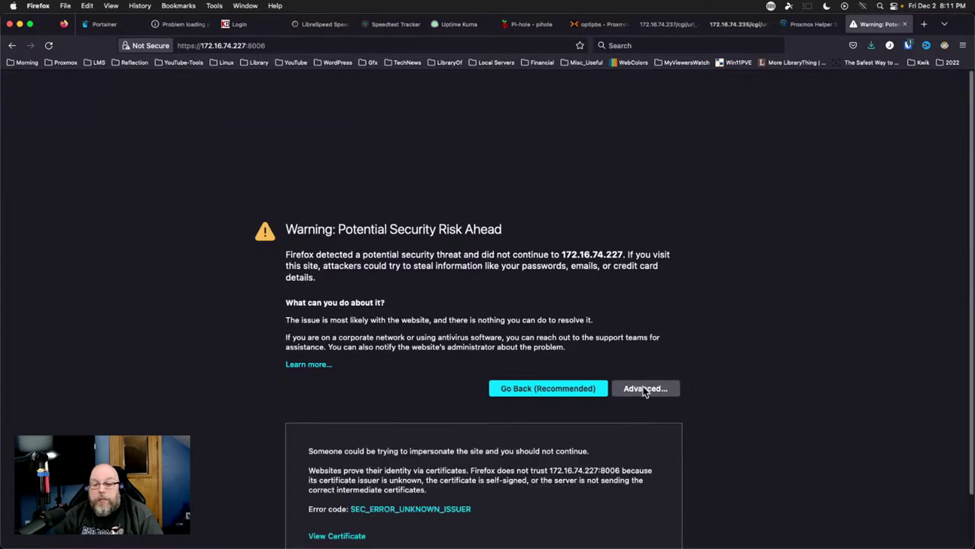
scroll(512, 503, down, 2)
click(556, 512)
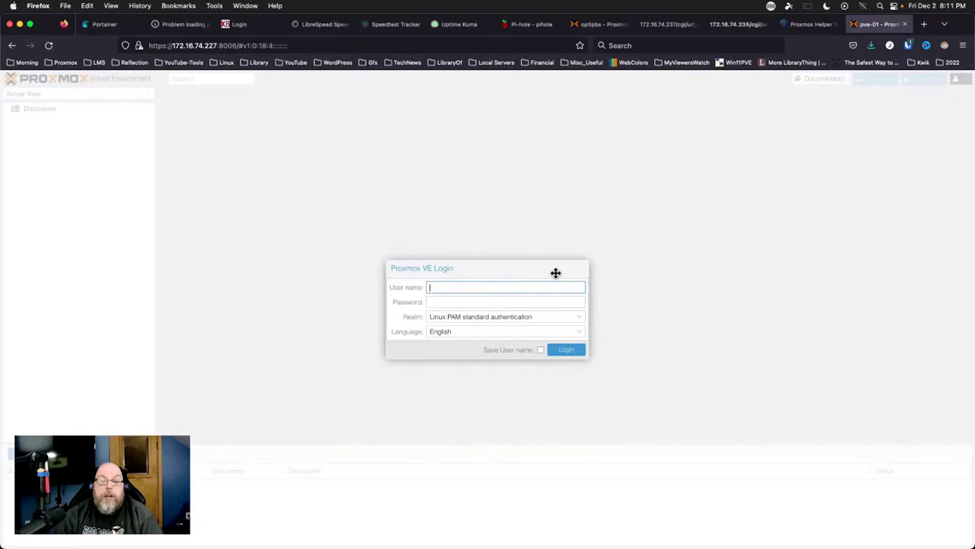
- Log in to Proxmox VE as root with the account password and dismiss the subscription notice
text(root)
key(Tab)
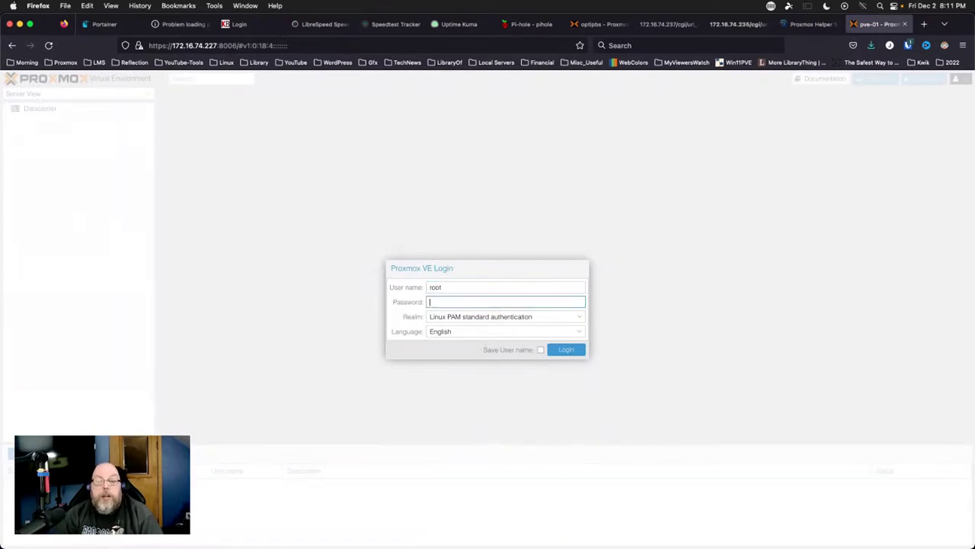
text(•••••••••)
key(Return)
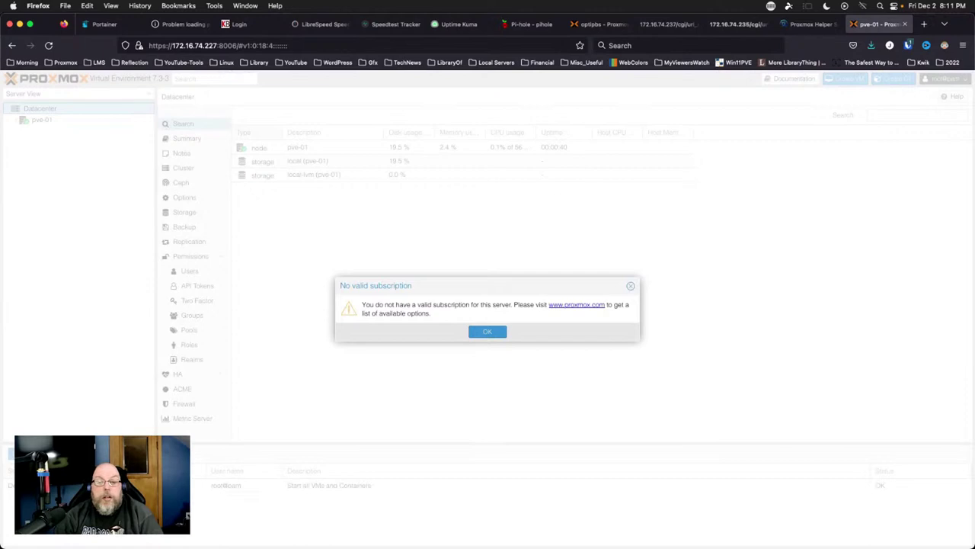
click(487, 334)
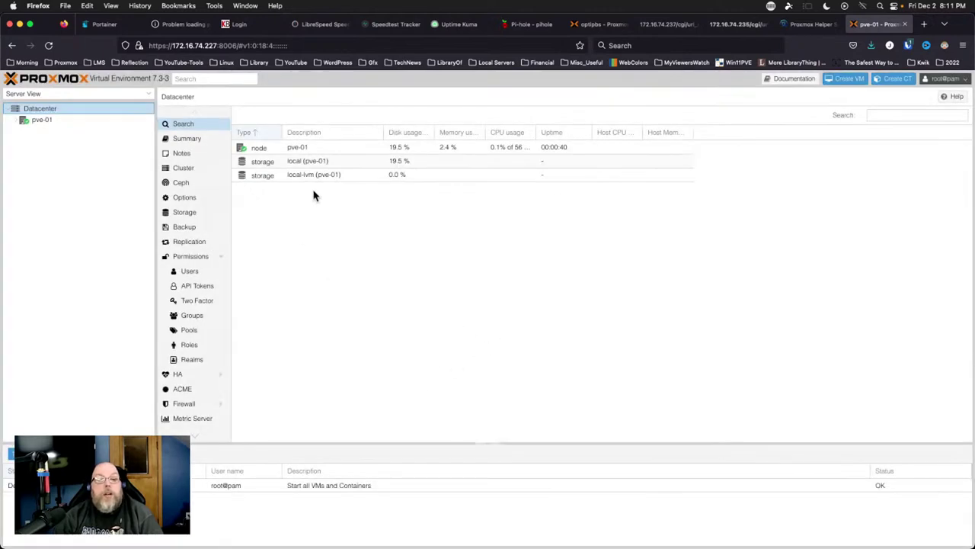
- Open a shell console for node pve-01 and move its window clear of the main browser window
click(19, 121)
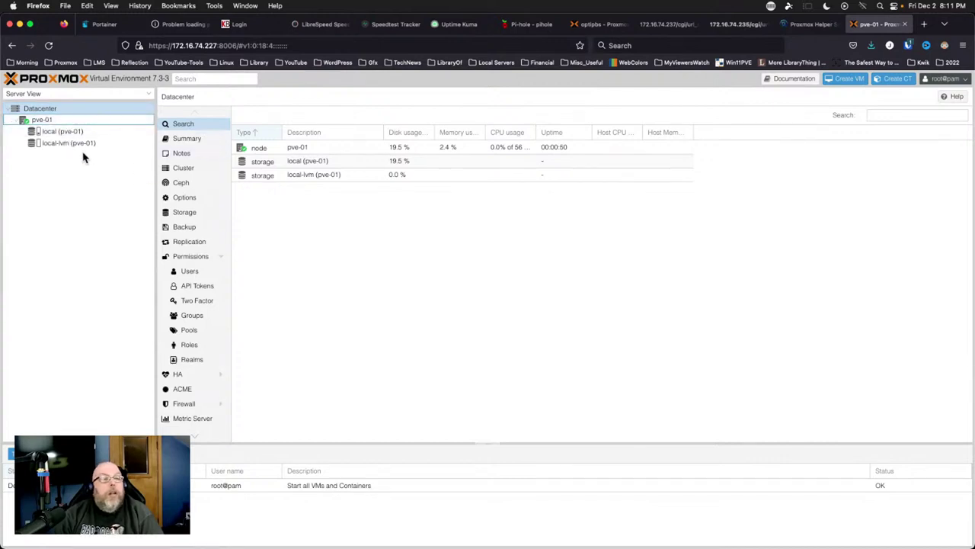
click(50, 122)
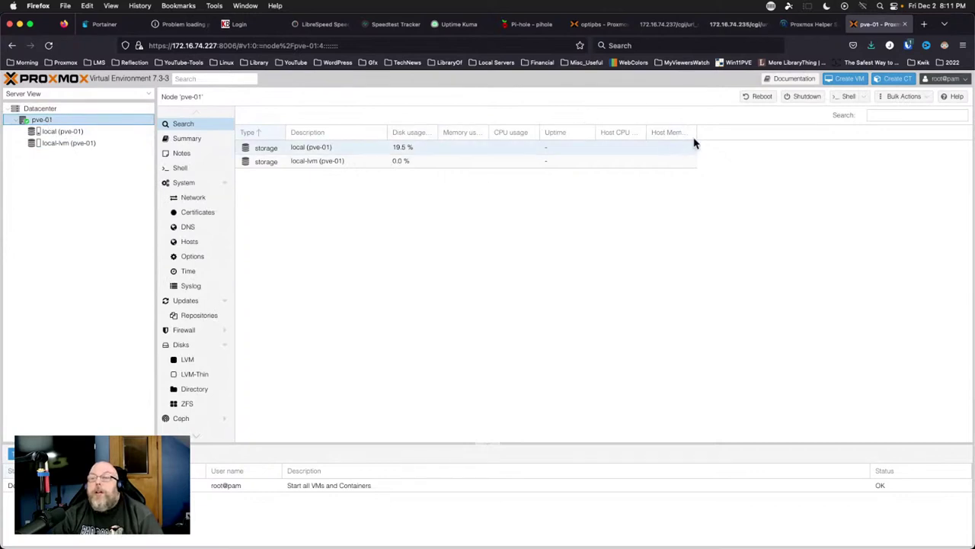
click(847, 97)
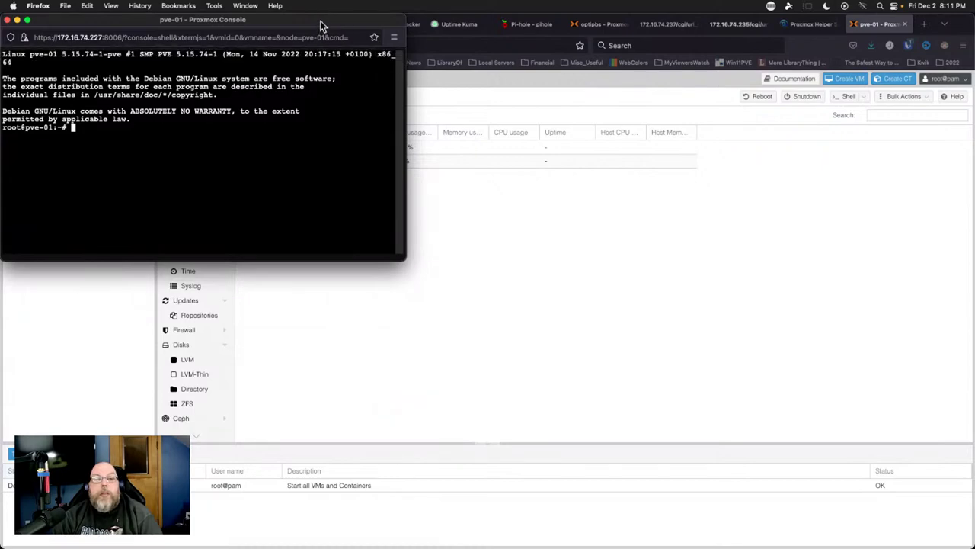
drag(320, 27, 974, 112)
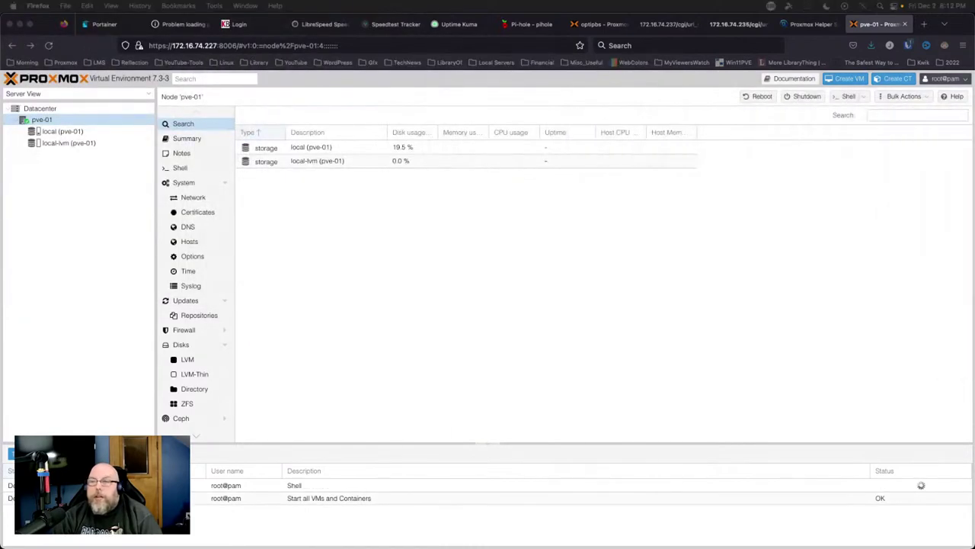
- Copy the Proxmox VE 7 Post Install command from the Proxmox Tools section of the Helper Scripts page
click(808, 23)
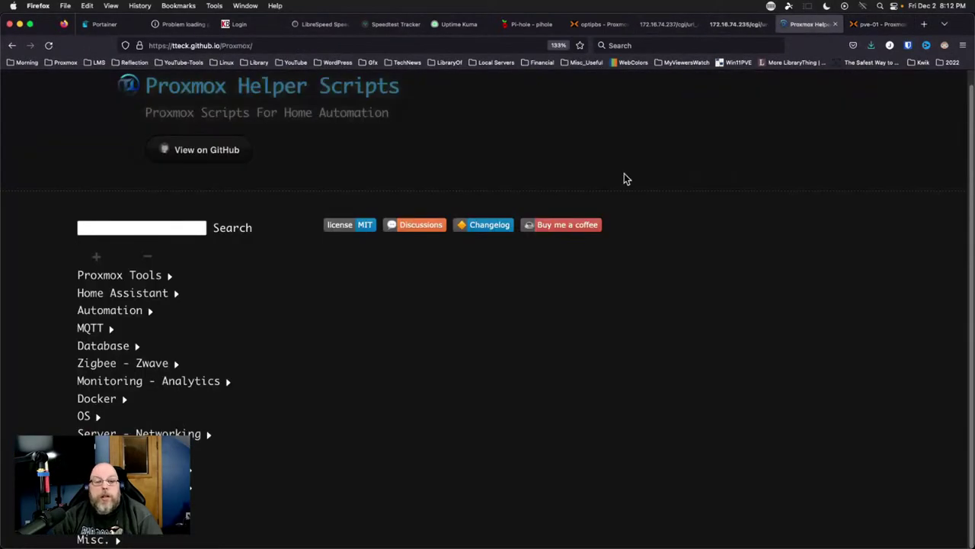
click(141, 278)
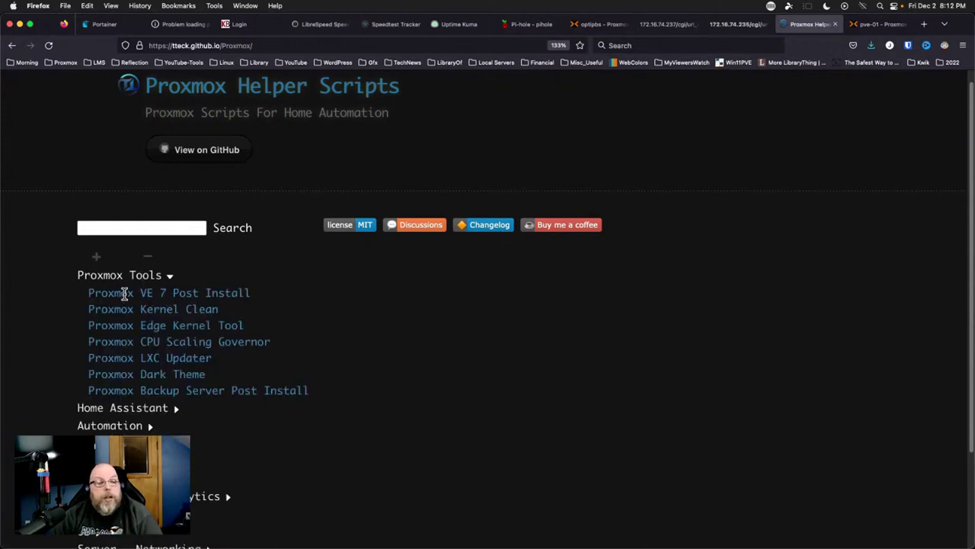
click(124, 294)
scroll(246, 312, down, 5)
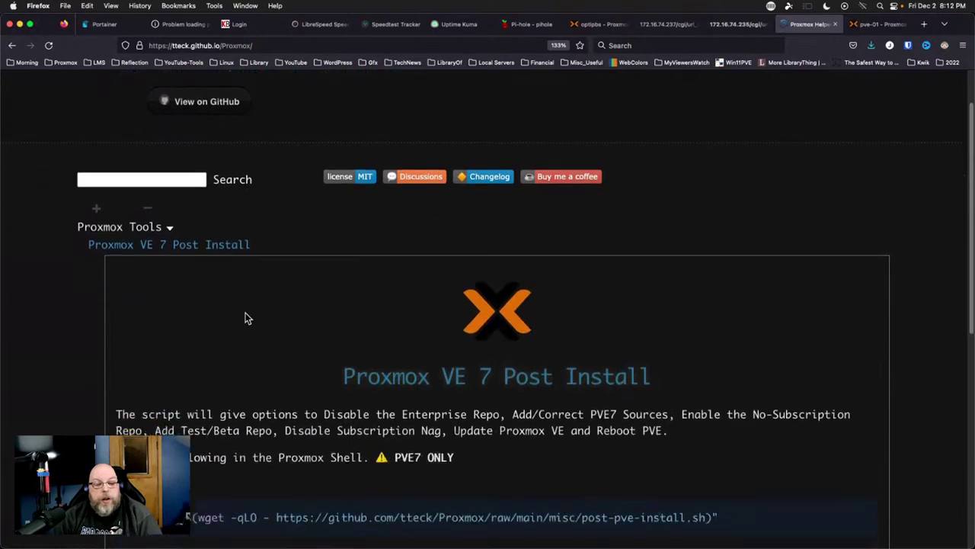
click(130, 321)
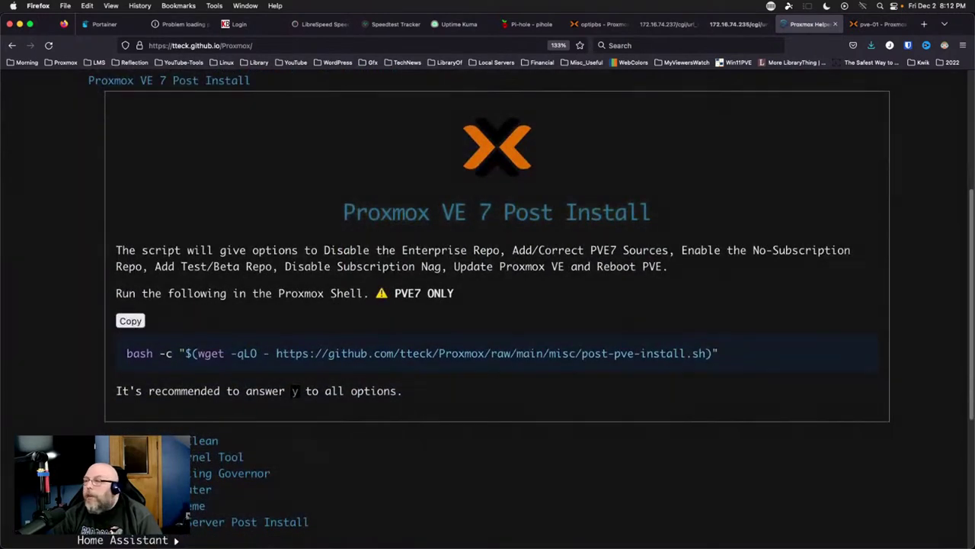
- Bring the pve-01 console over the page, run the copied post-install command there and confirm starting the script with y
drag(974, 134, 644, 114)
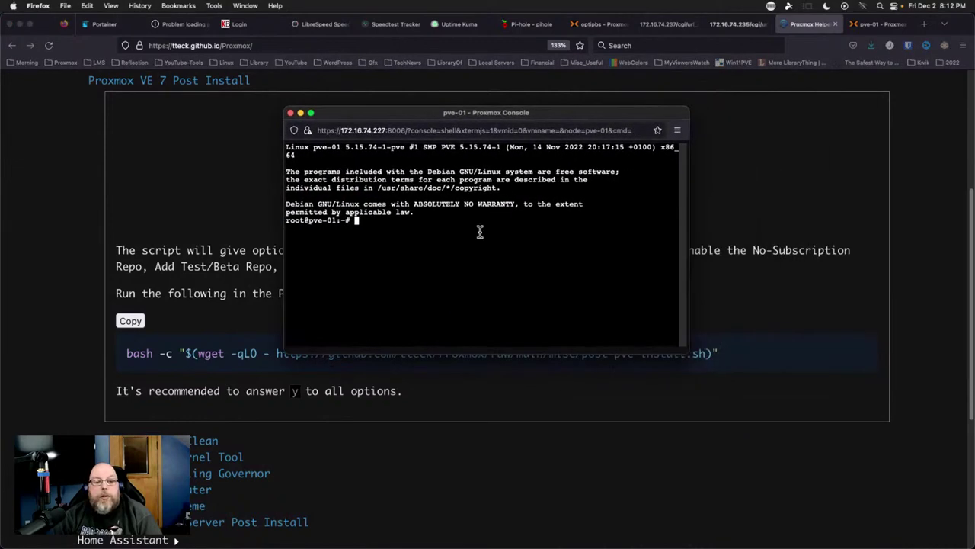
right_click(428, 230)
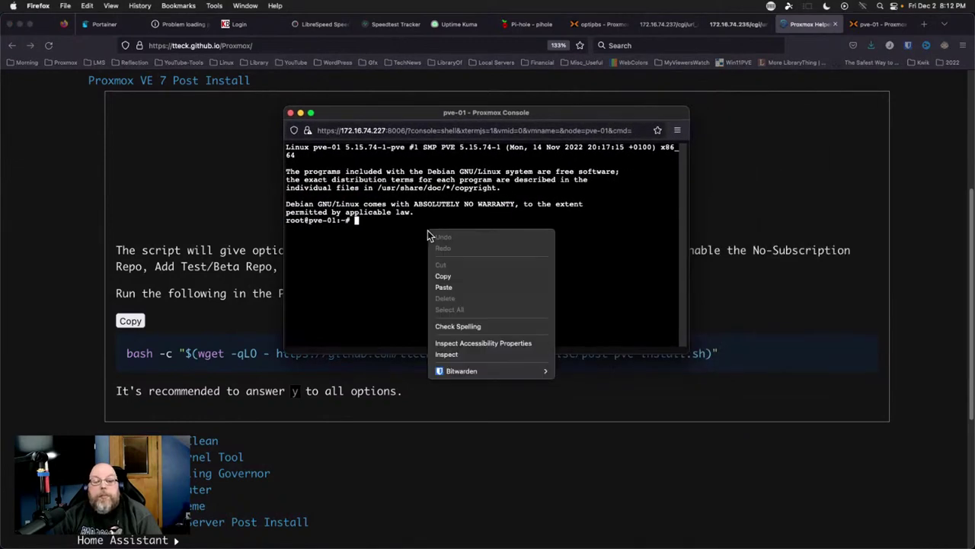
click(451, 288)
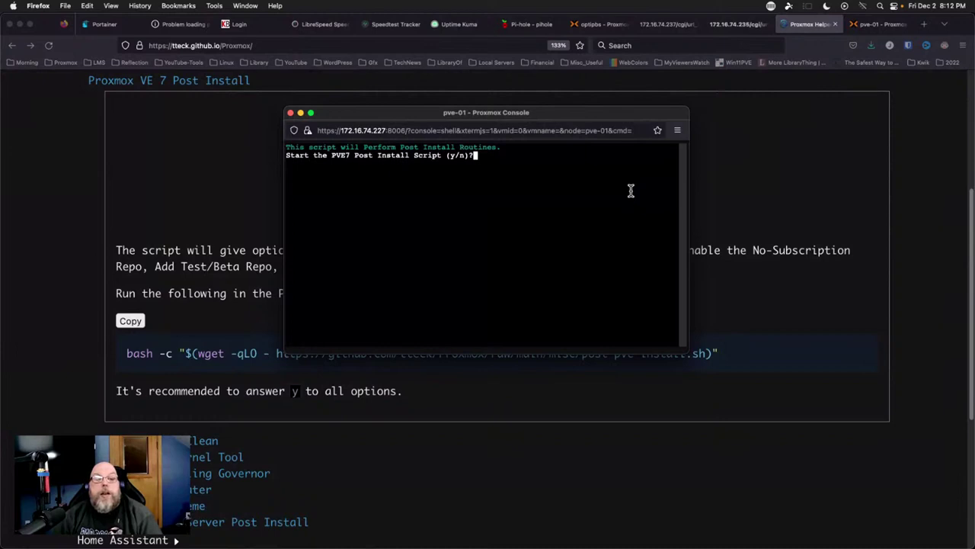
text(y)
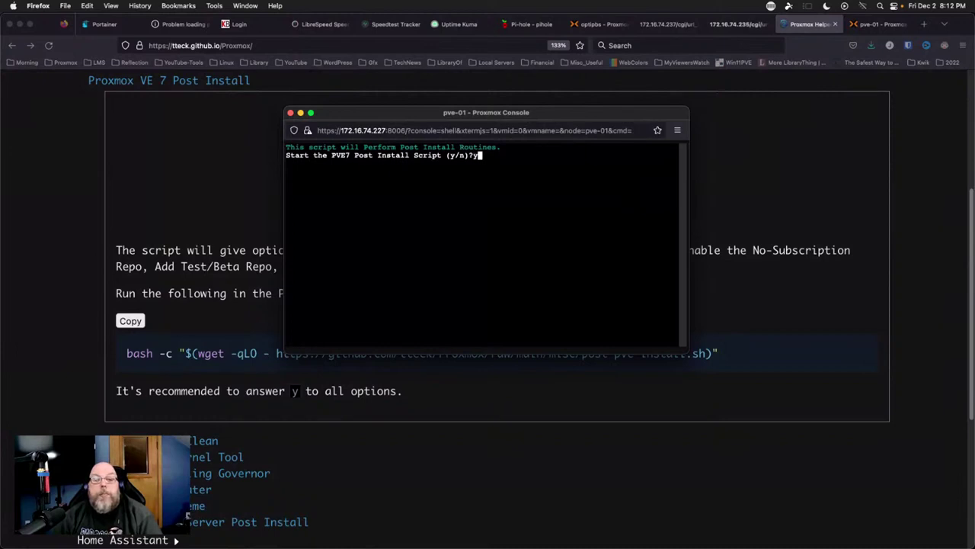
key(Return)
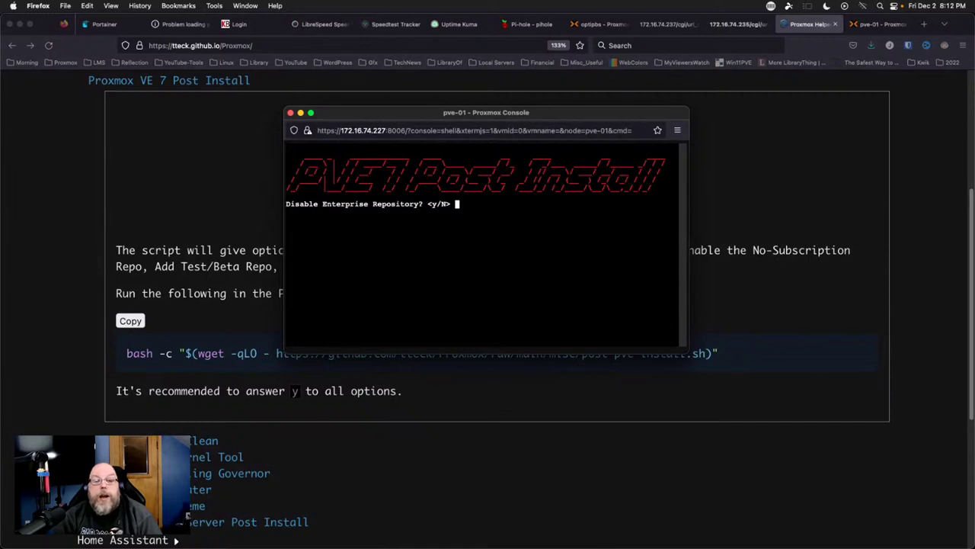
- Answer y to the script's prompts to disable the Enterprise Repository, add/correct PVE7 sources and enable the No-Subscription Repository
text(y)
key(Return)
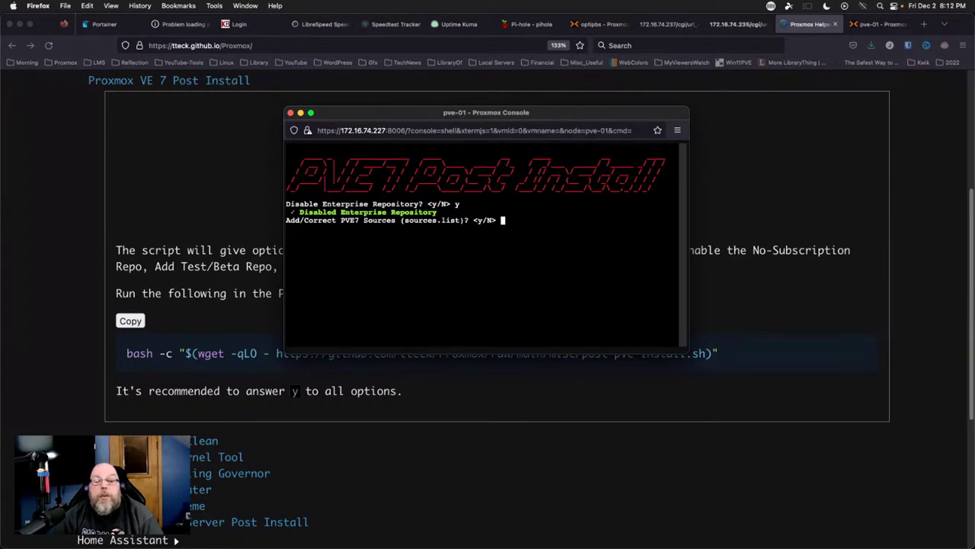
text(y)
key(Return)
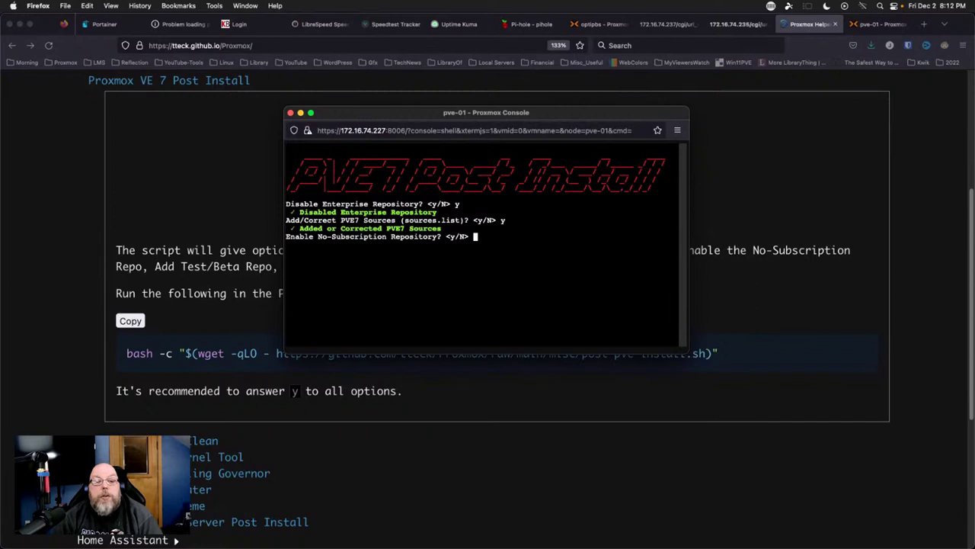
text(y)
key(Return)
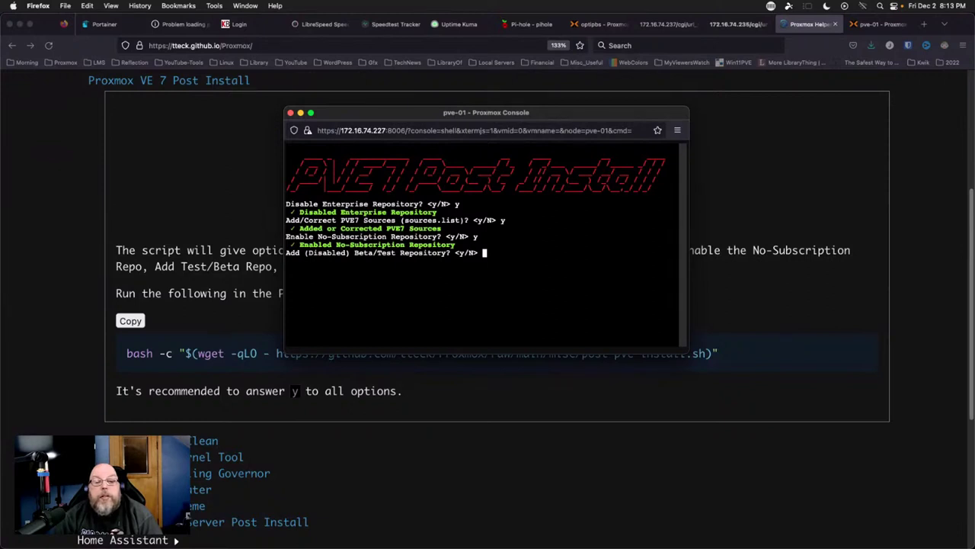
- Answer n to adding the Beta/Test Repository and y to disabling the subscription nag
text(n)
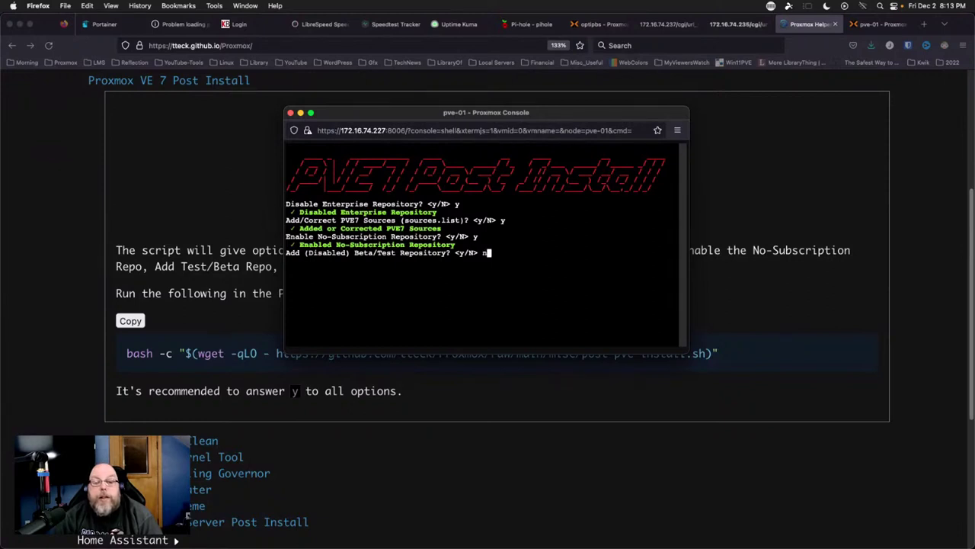
key(Return)
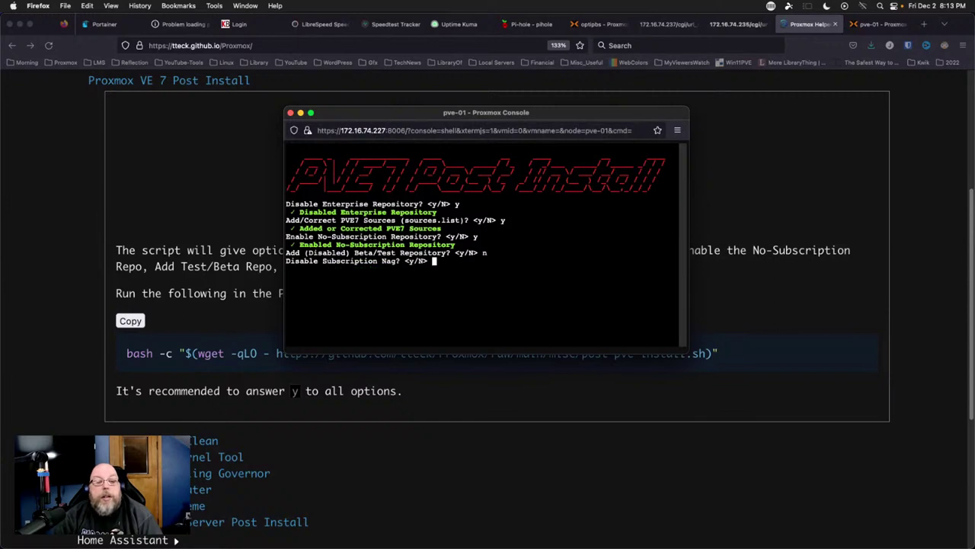
text(y)
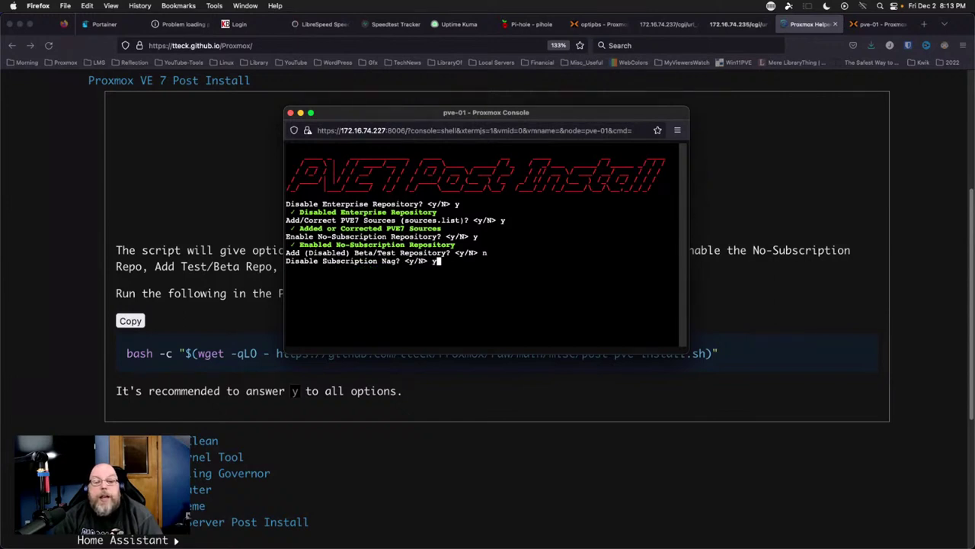
key(Return)
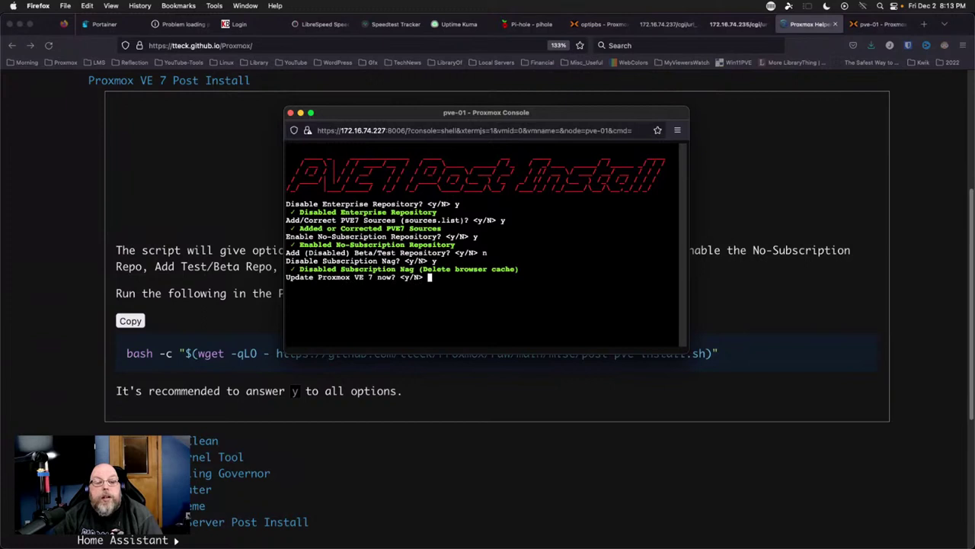
- Answer y to updating Proxmox VE 7 and to rebooting it, and close the pve-01 console once the post-install routines finish
text(y)
key(Return)
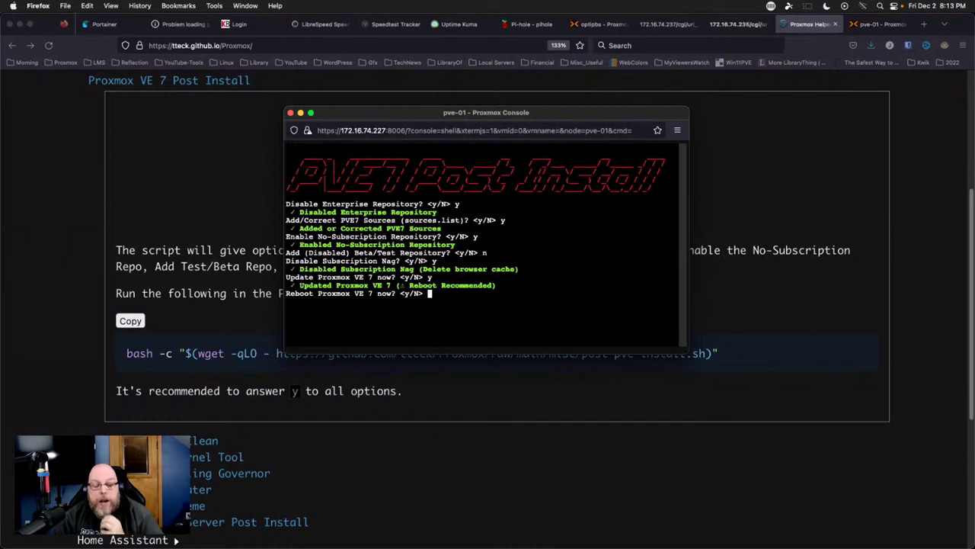
text(y)
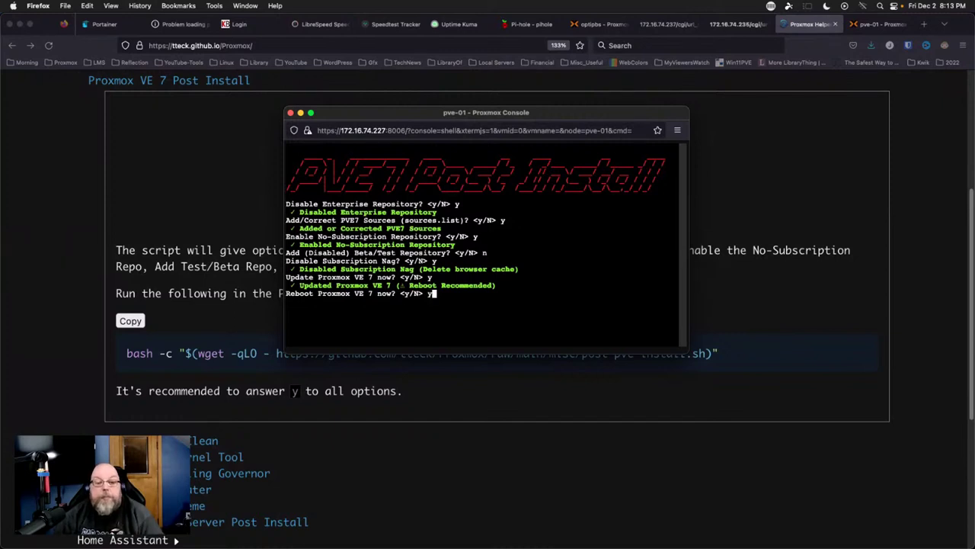
key(Return)
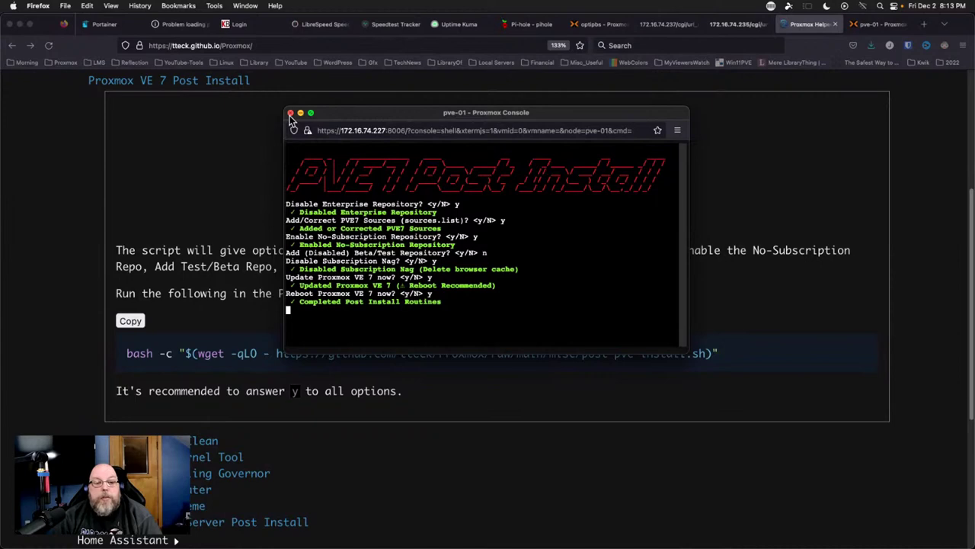
click(291, 113)
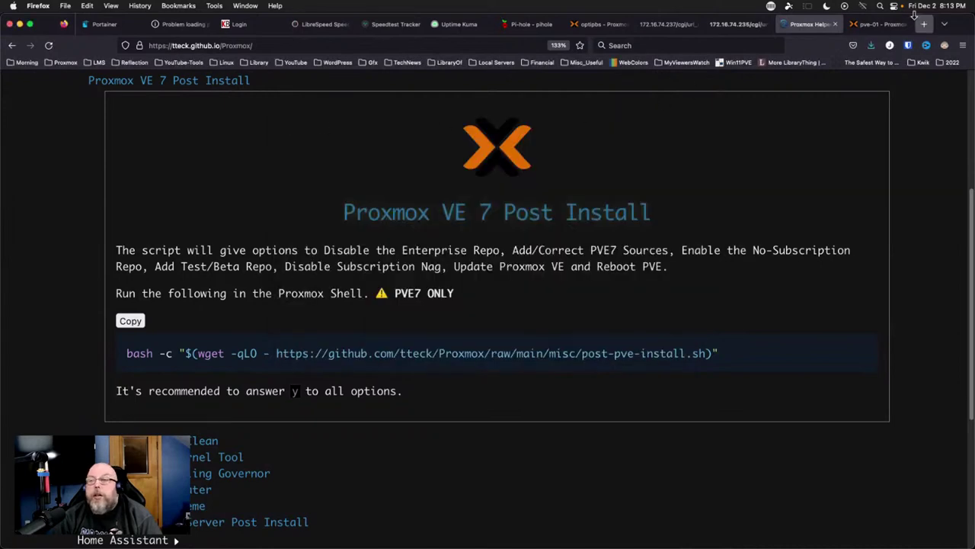
- Return to the pve-01 web interface, select the Datacenter and log out of the root session
click(884, 24)
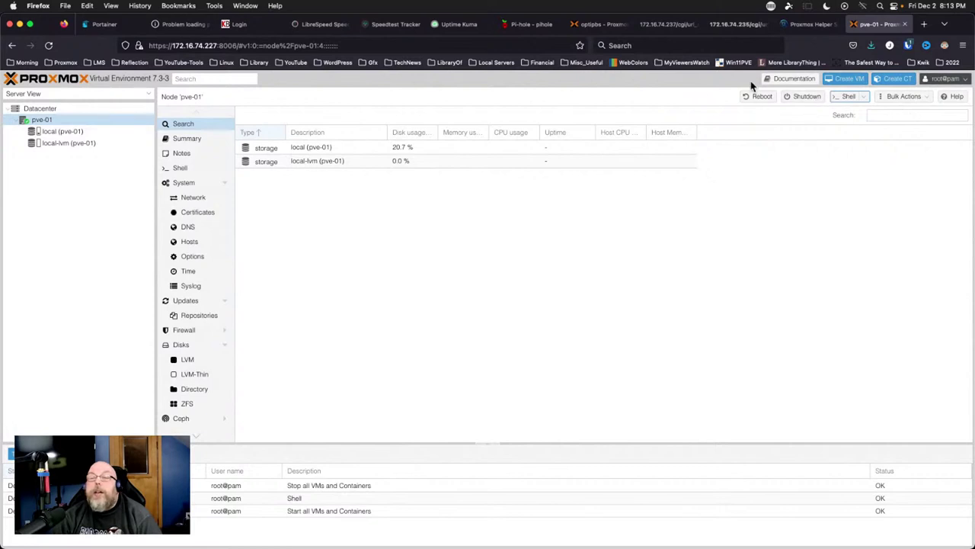
click(29, 110)
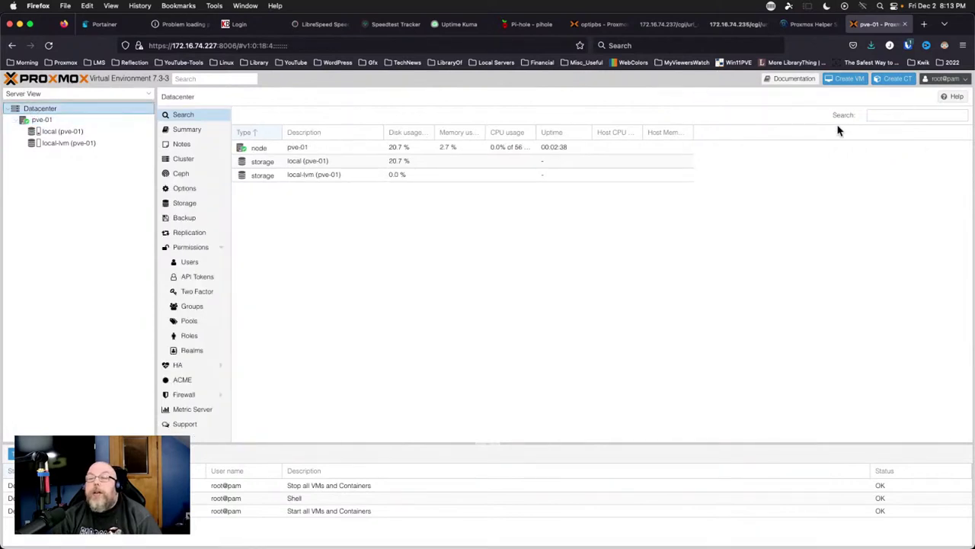
click(944, 79)
click(939, 143)
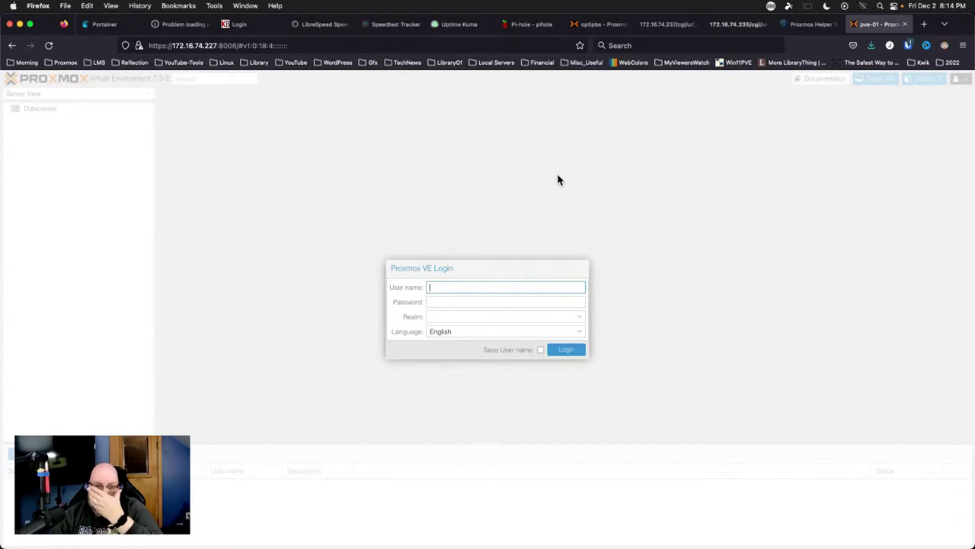
- Watch the server's remote console until the pve-01 login prompt is reached, and return to the Proxmox web interface window
click(244, 6)
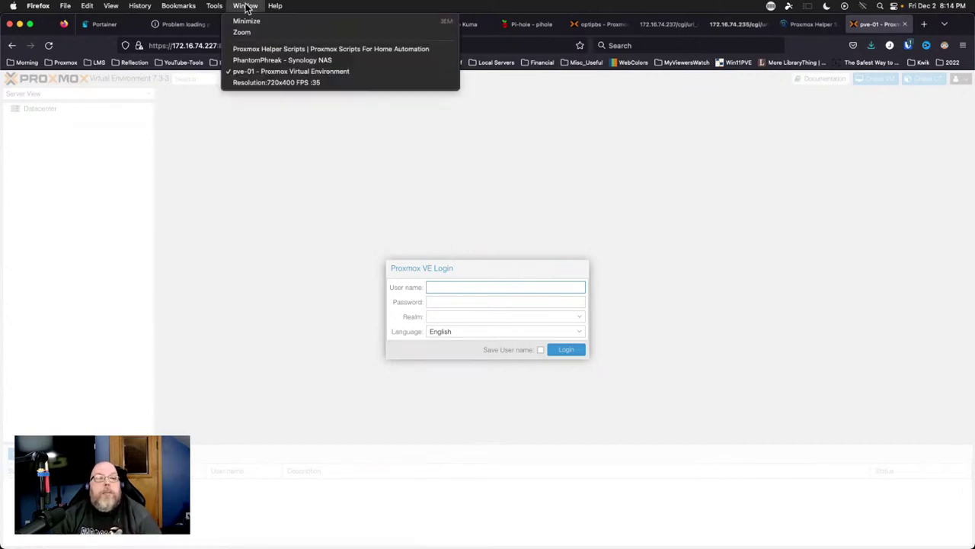
click(240, 83)
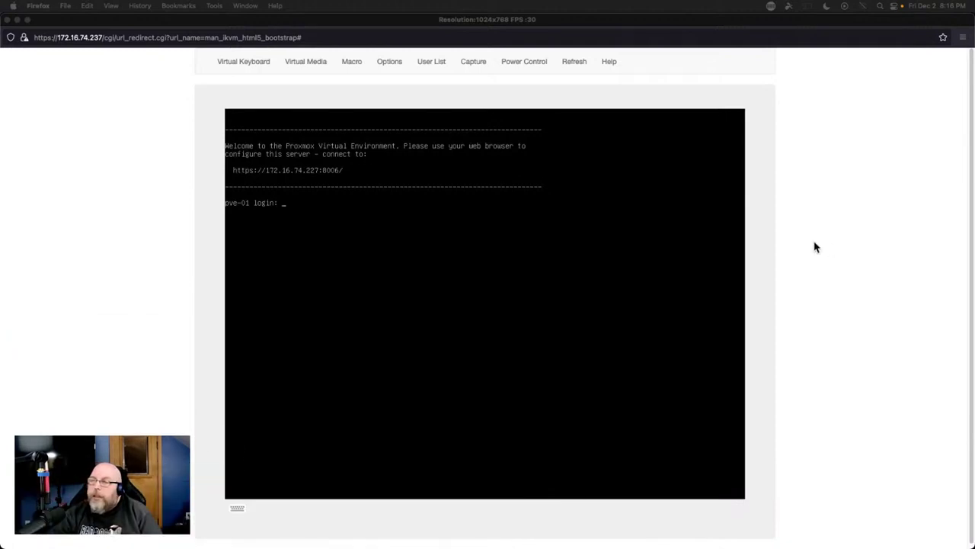
click(158, 123)
click(245, 7)
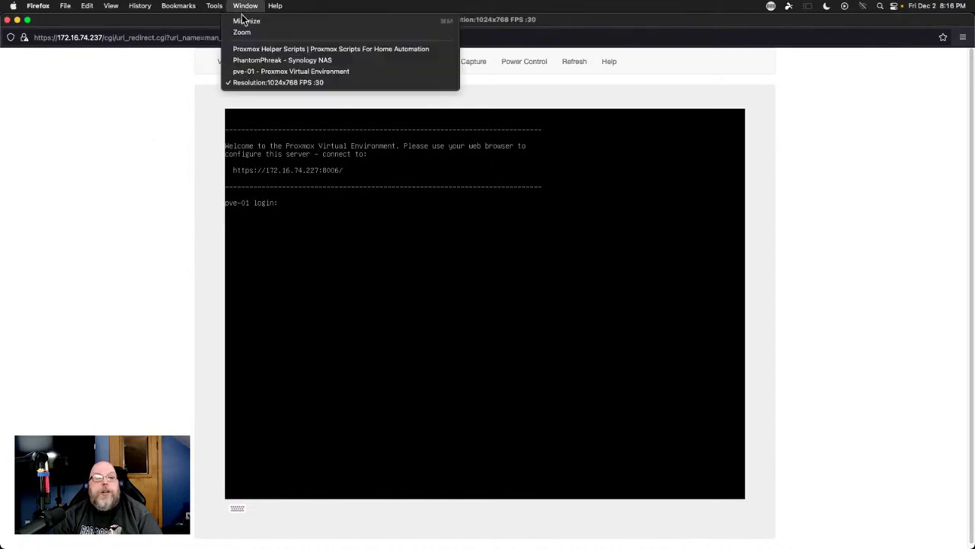
click(238, 71)
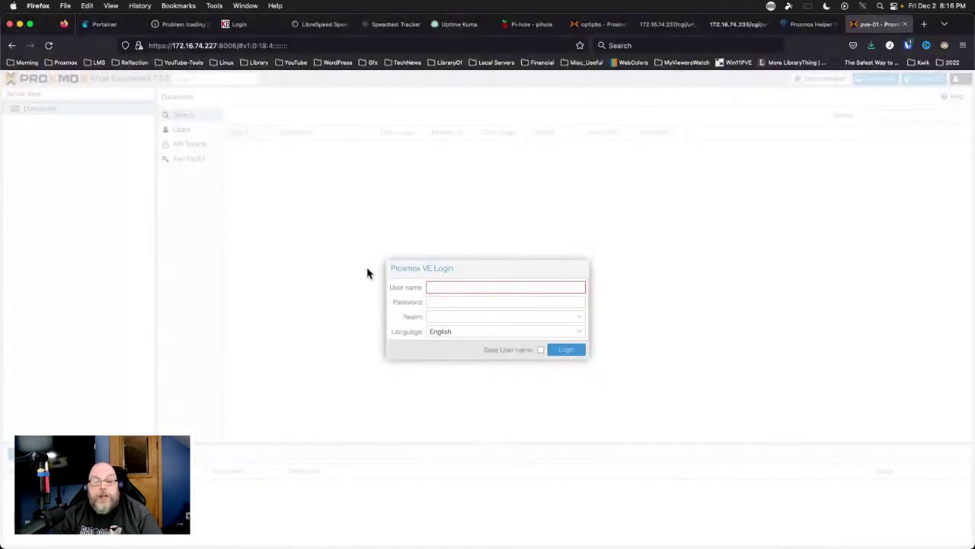
- Reload the Proxmox page, log in as root with the account password and dismiss the subscription notice
click(49, 47)
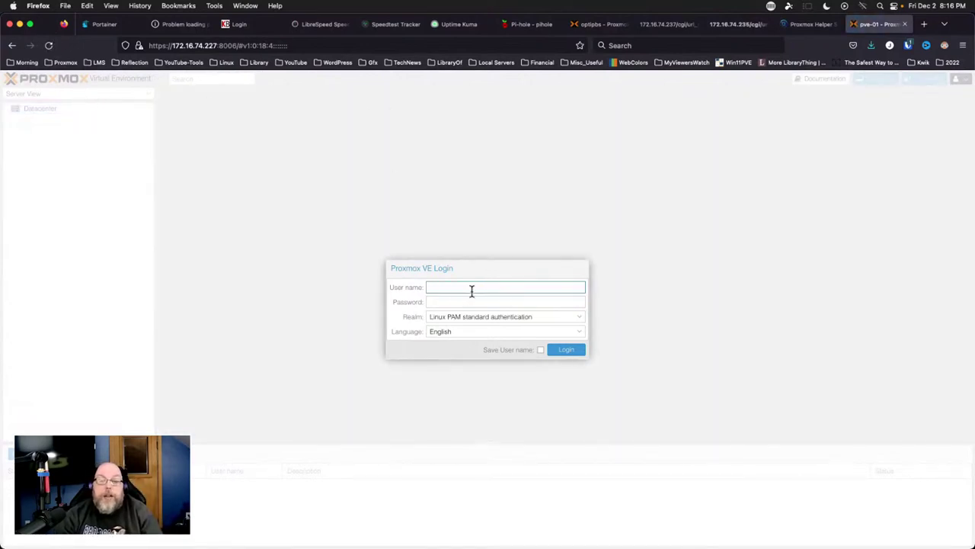
text(root)
key(Tab)
text(••)
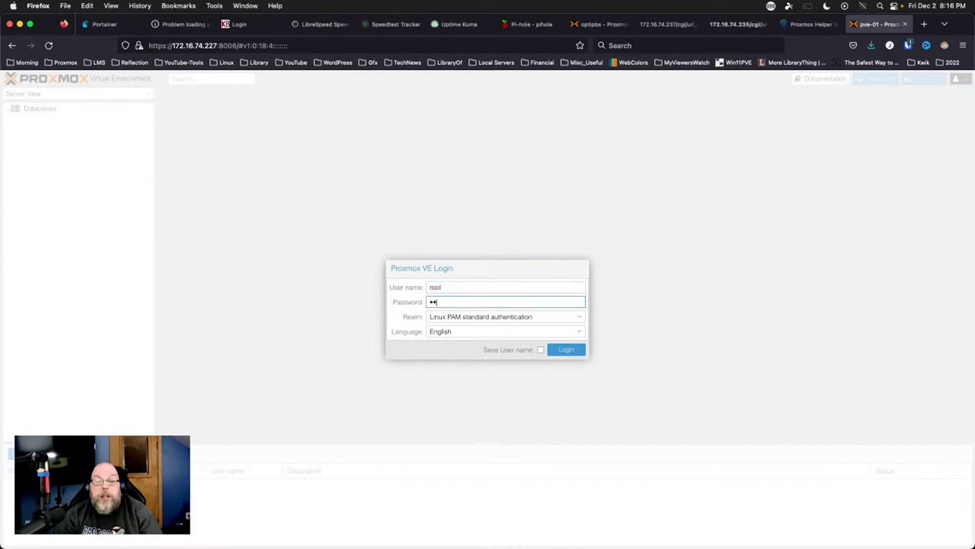
text(••••••••••)
key(Return)
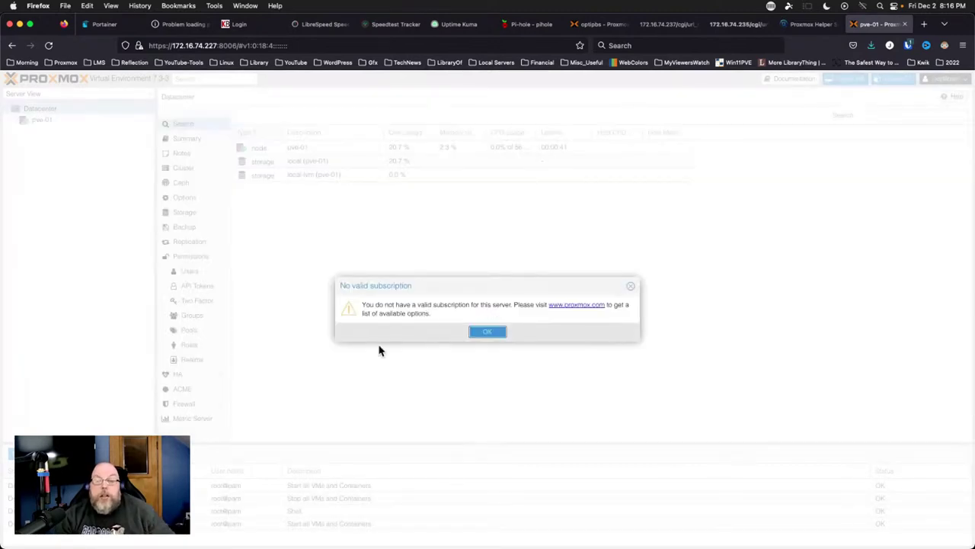
click(487, 333)
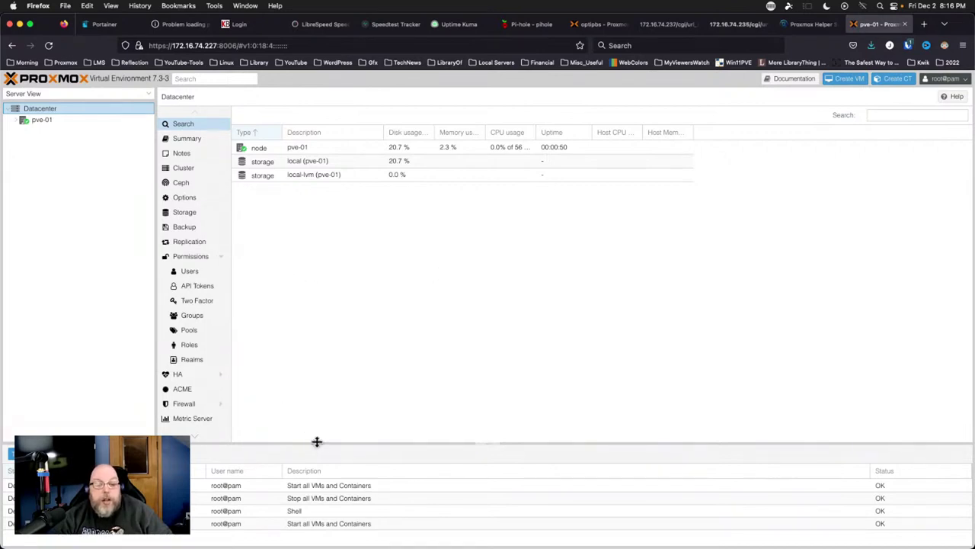
- Look over the task log, then examine the summaries of the local-lvm and local storages and local-lvm's VM disks before reselecting pve-01
drag(317, 441, 340, 369)
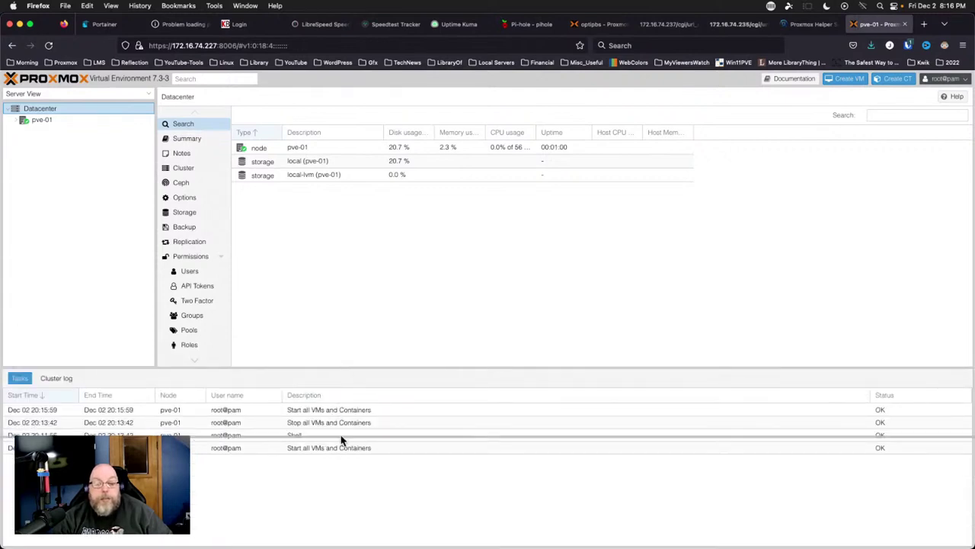
drag(341, 448, 341, 444)
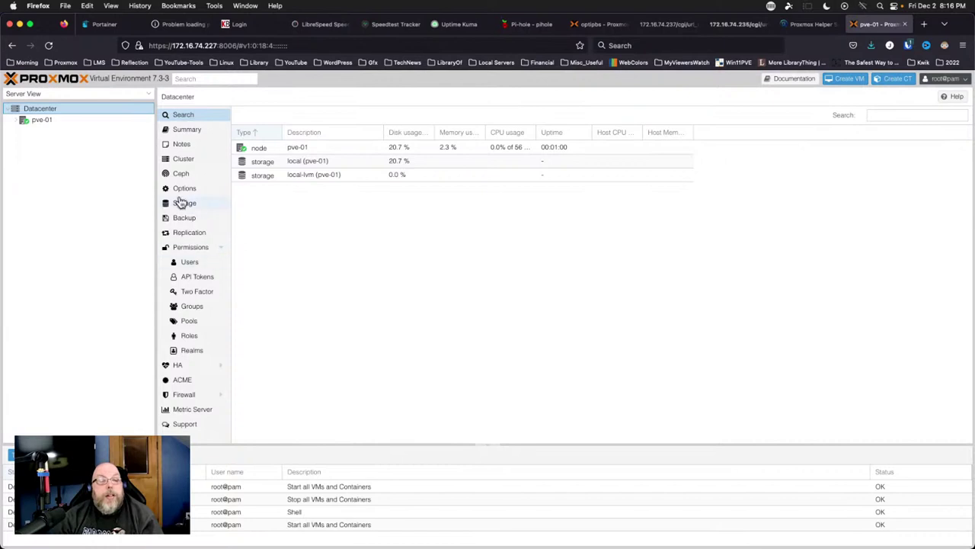
click(256, 180)
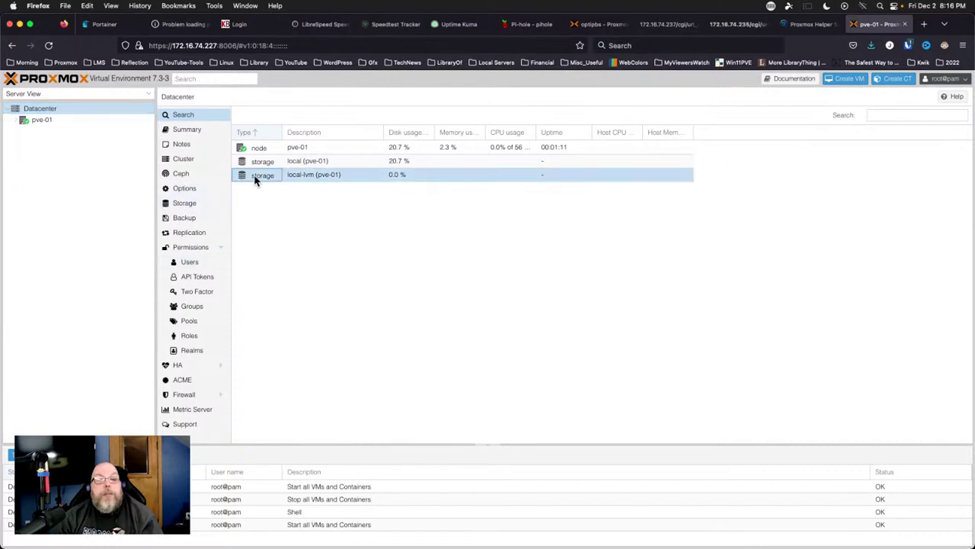
double_click(256, 179)
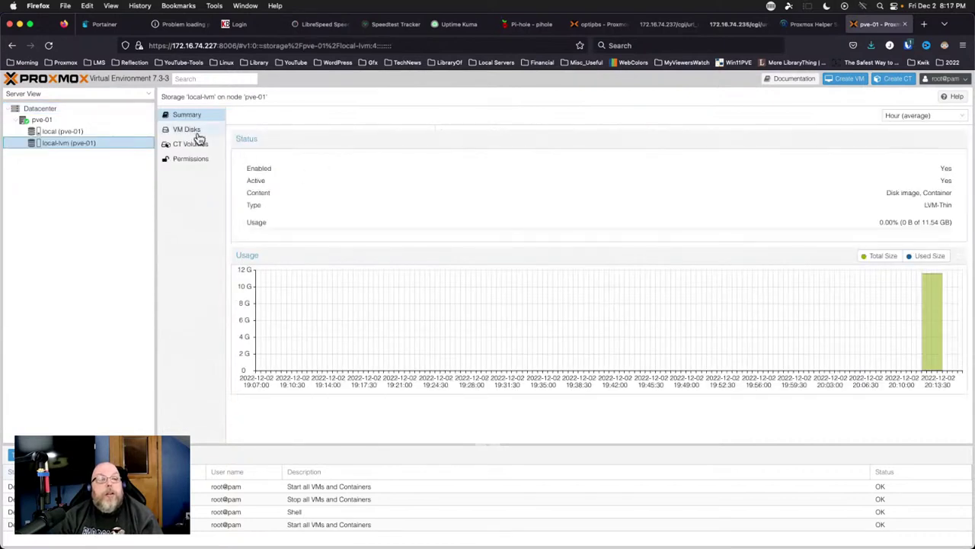
click(195, 131)
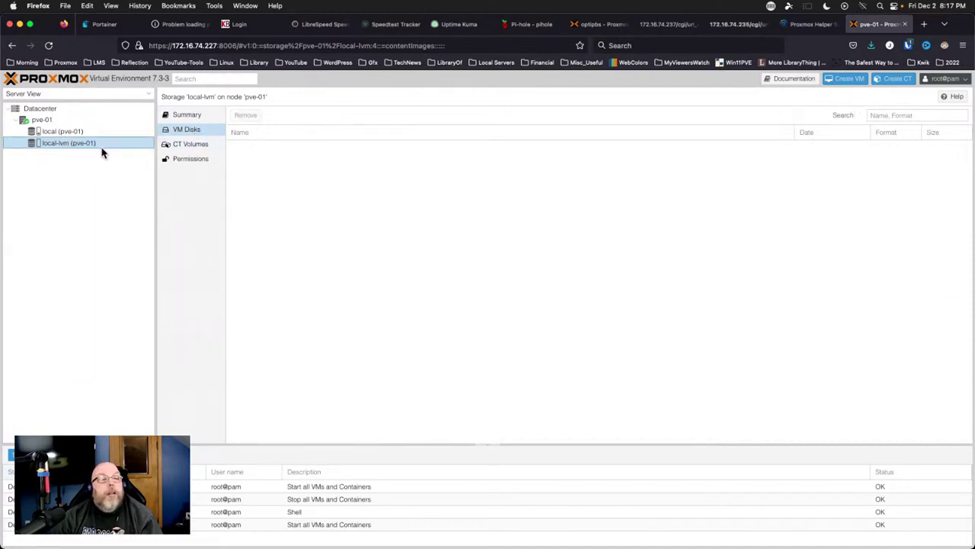
click(46, 134)
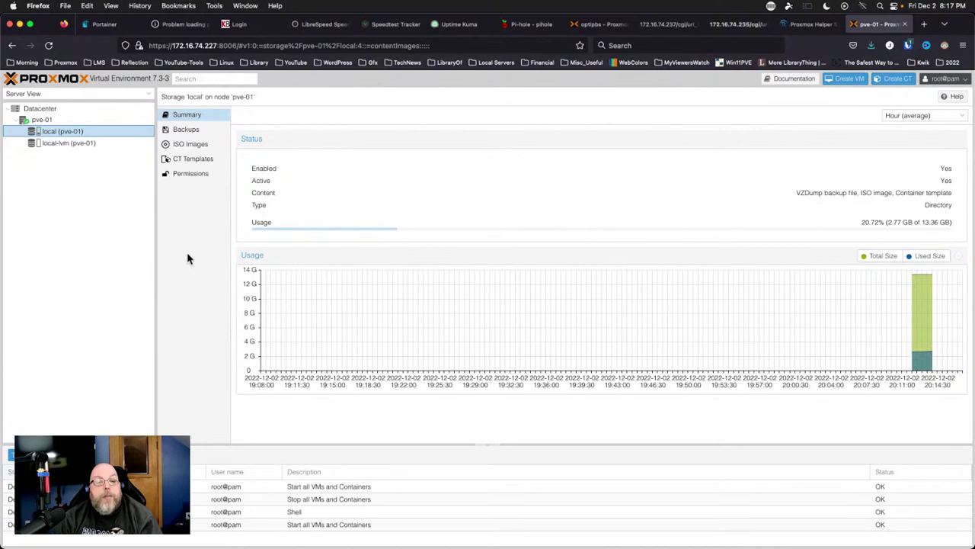
click(57, 143)
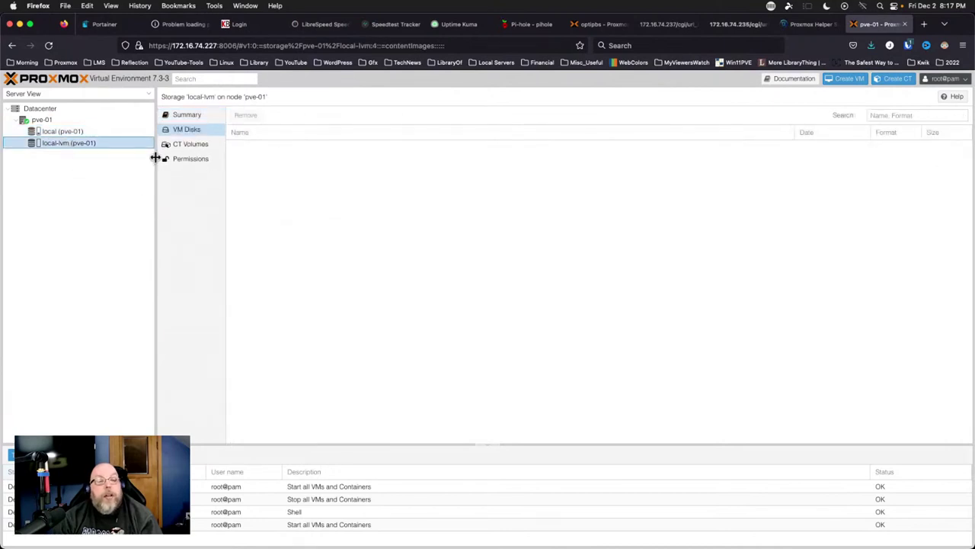
click(180, 116)
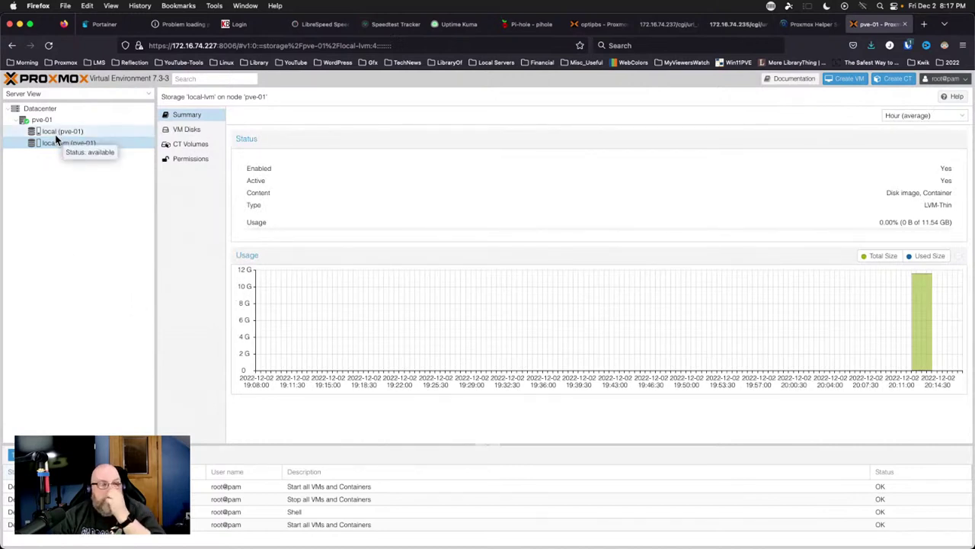
click(48, 193)
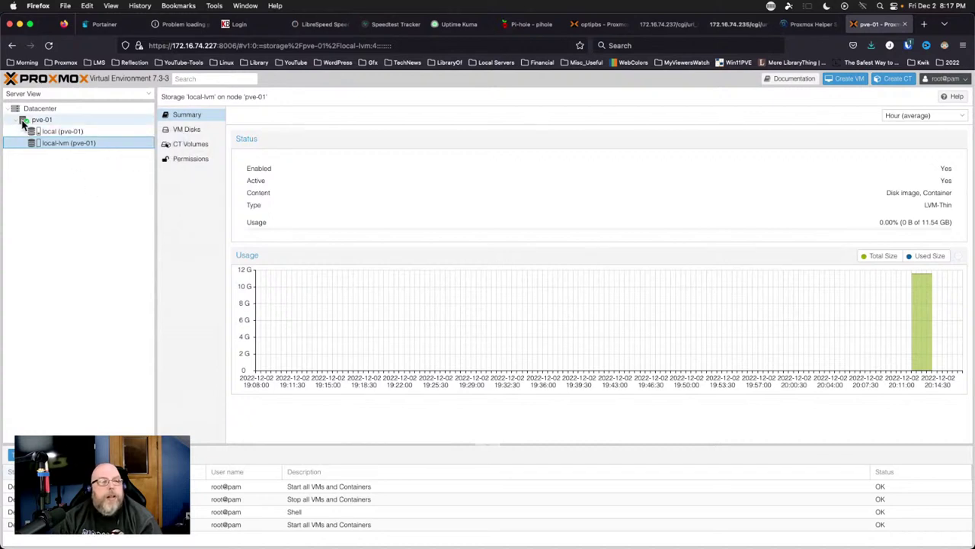
click(46, 124)
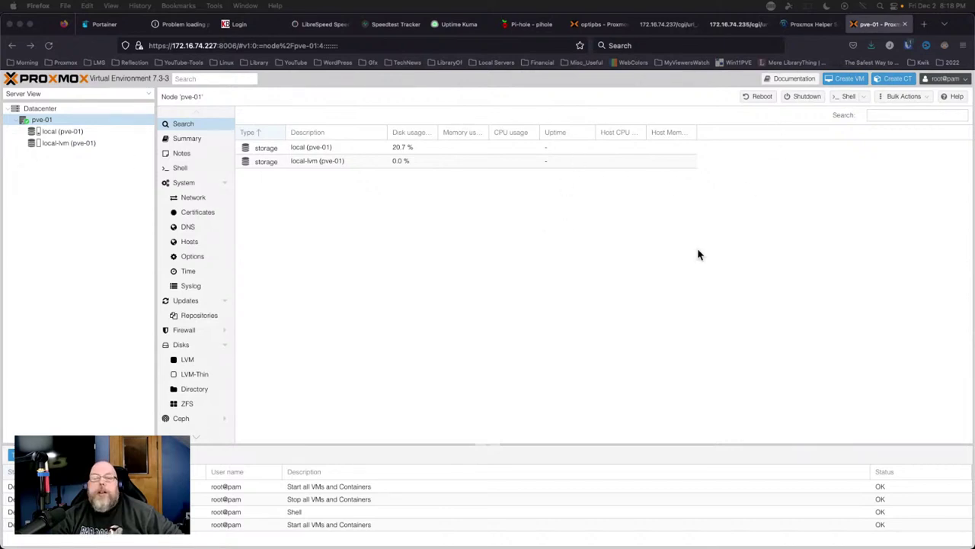
- Check the Supermicro management page at 172.16.74.235, acknowledge its session notice and return to the pve-01 web interface
click(726, 27)
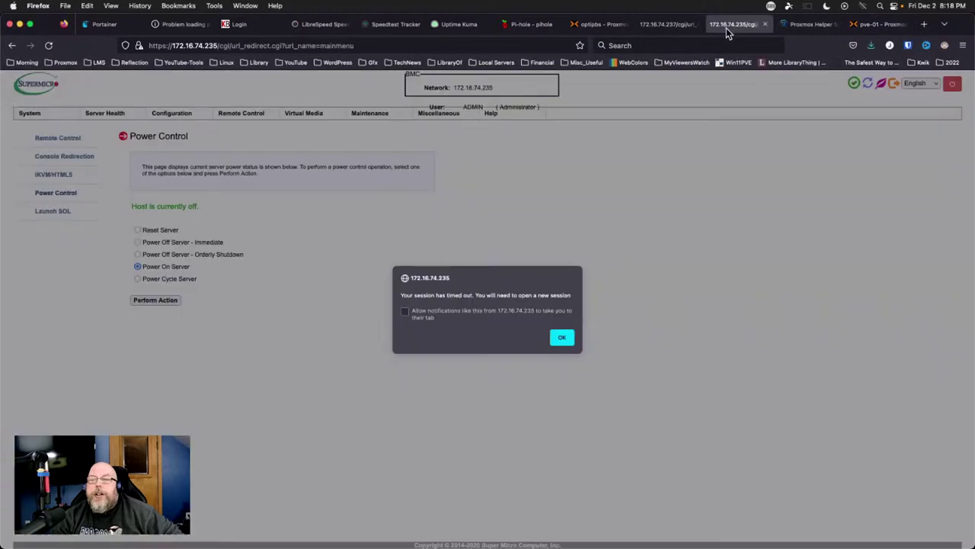
click(562, 338)
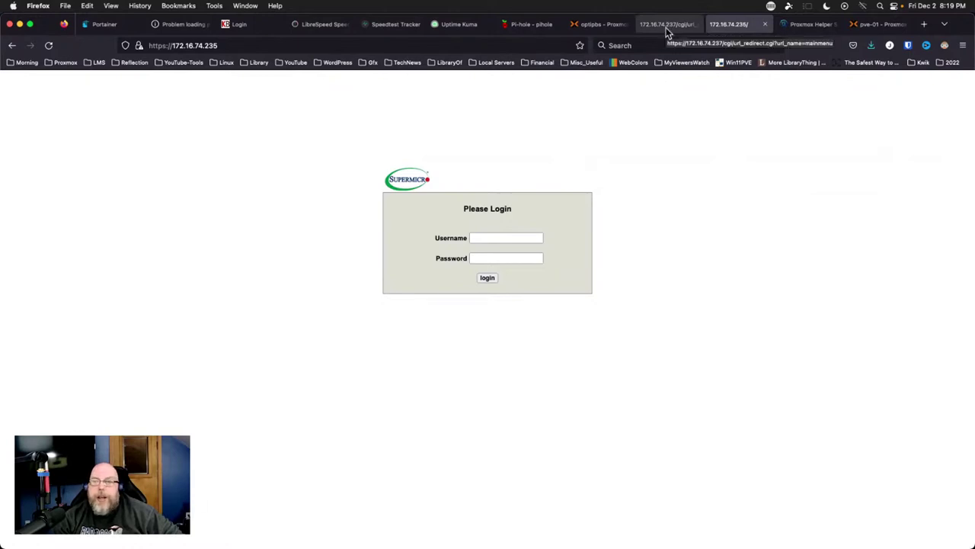
click(880, 25)
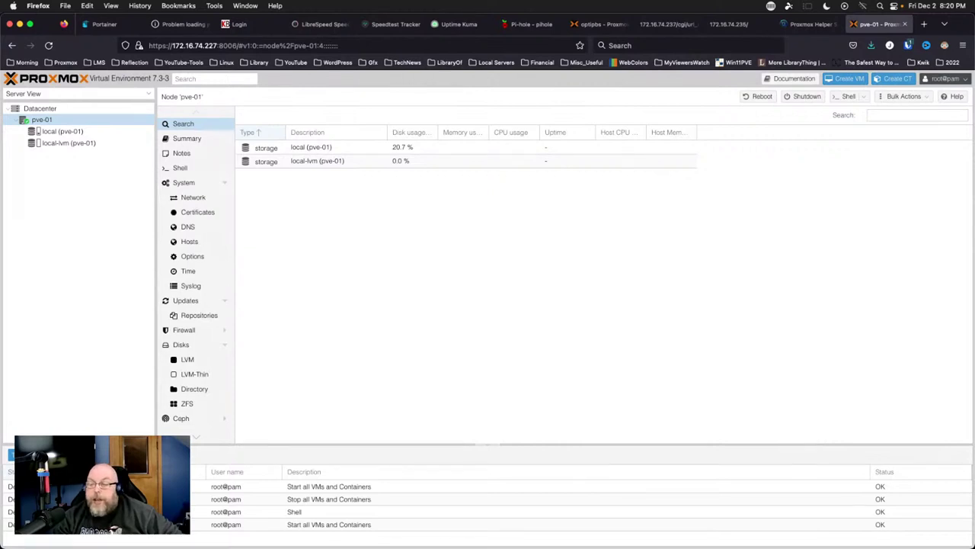
- Shrink the task log area slightly and view the Datacenter summary of health, guests and resources
drag(851, 442, 851, 463)
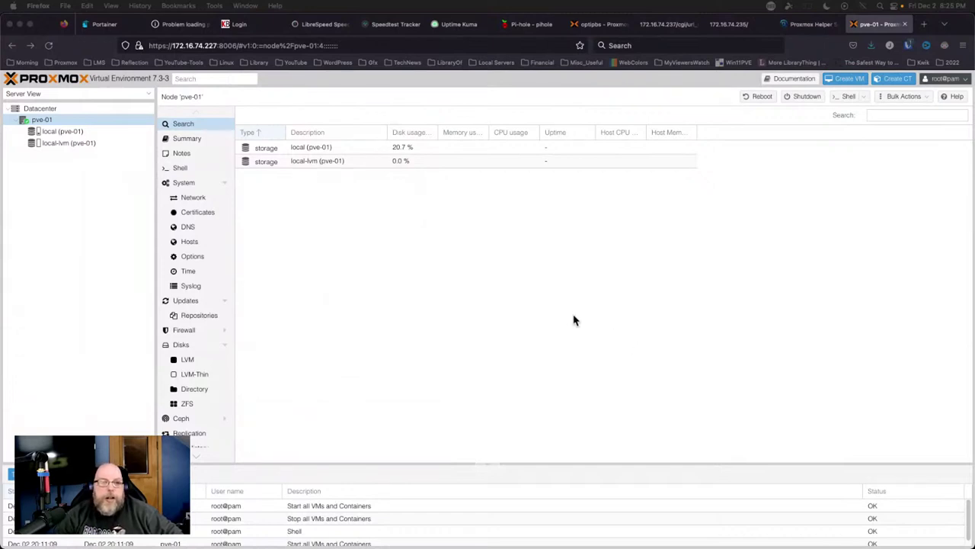
click(33, 109)
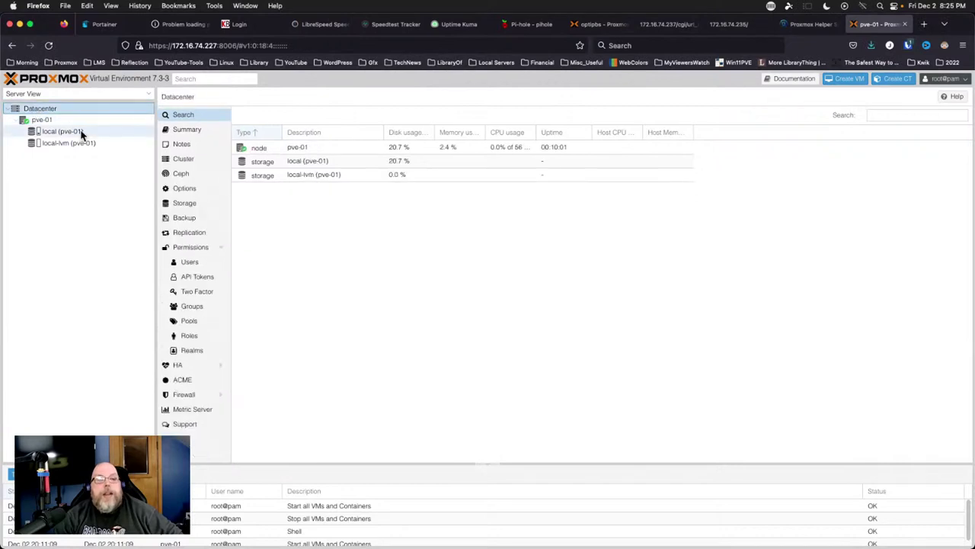
click(166, 129)
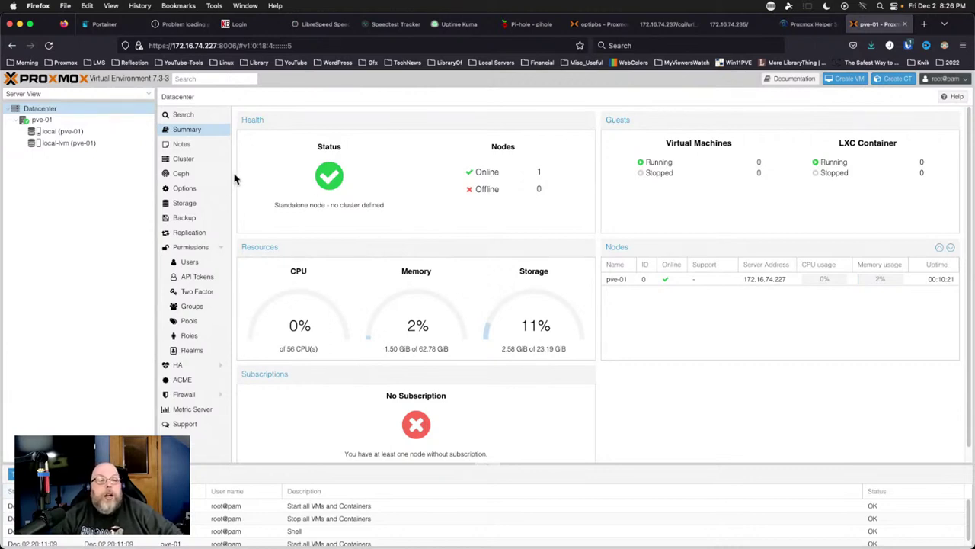
- Open a shell on the pve-01 node, move its console window to mid-screen and run top
click(53, 122)
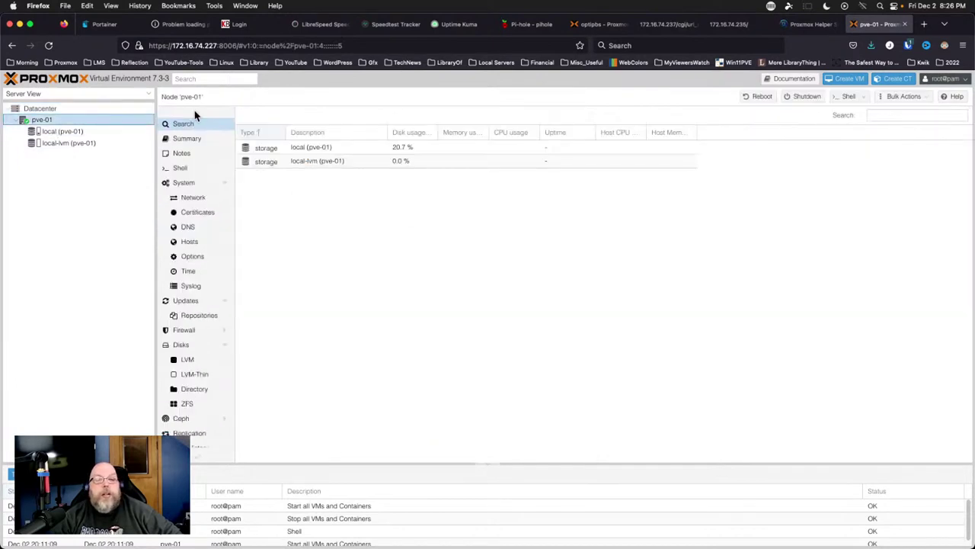
click(850, 97)
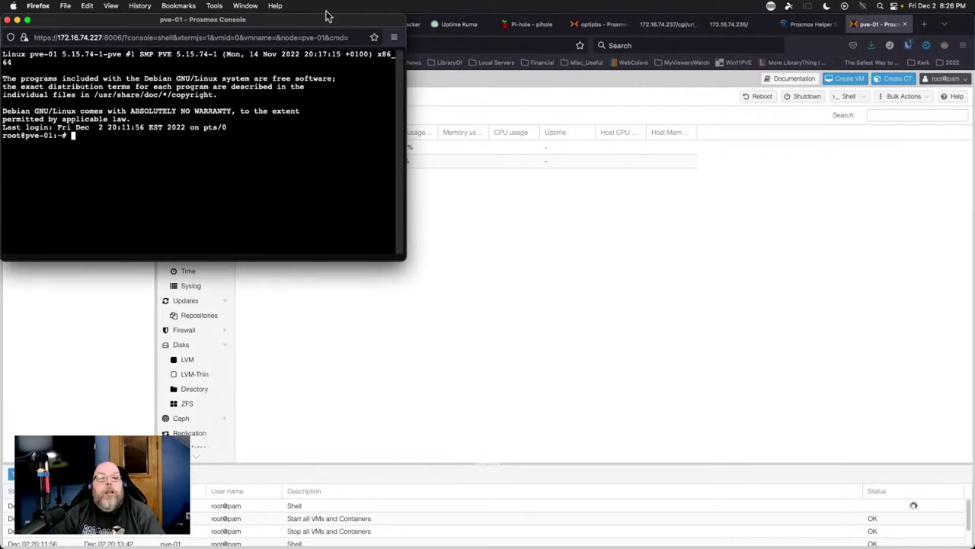
drag(323, 29, 665, 123)
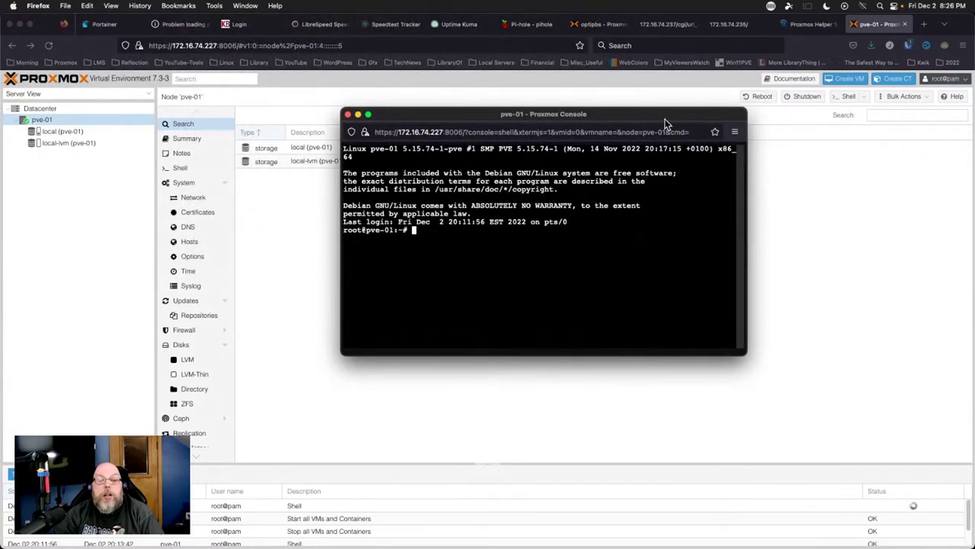
text(top)
key(Return)
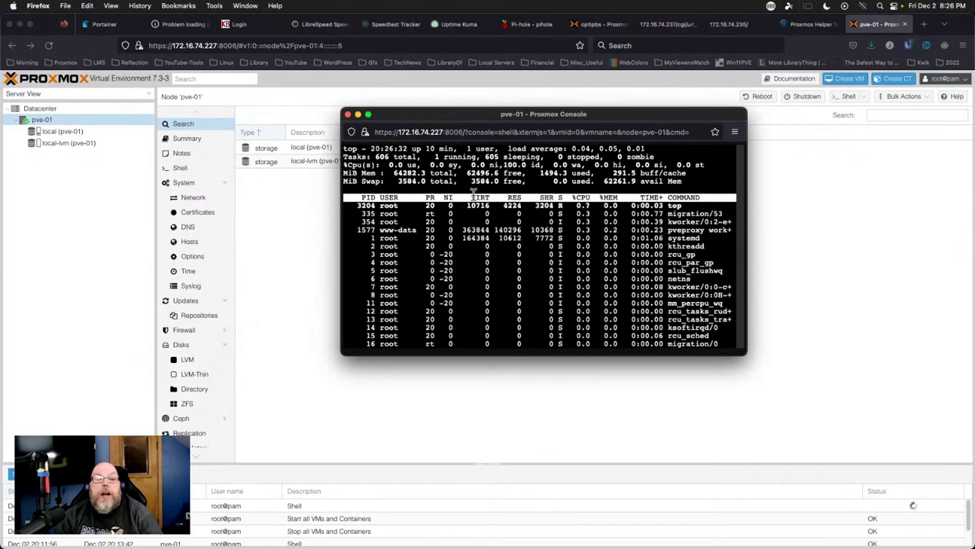
- Quit top and try to run htop in the pve-01 shell
text(q)
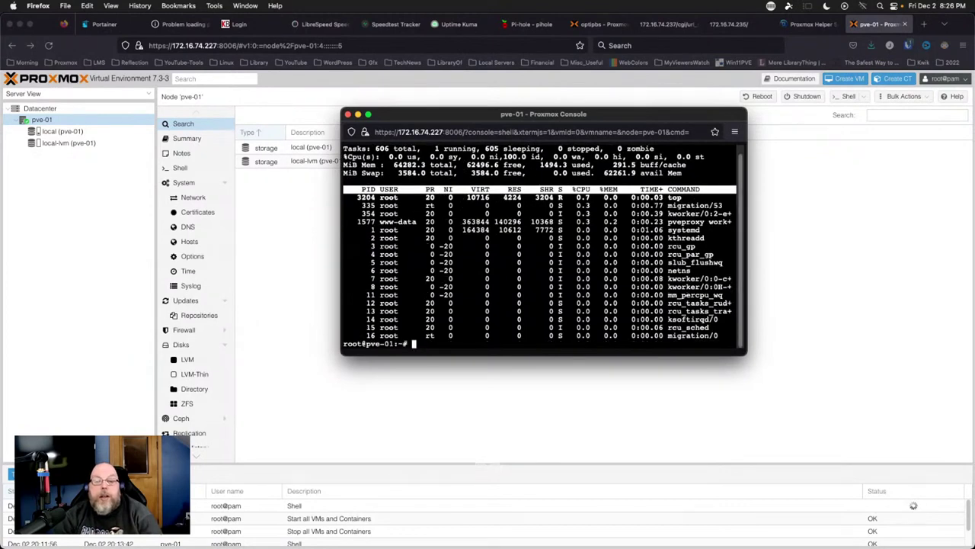
text(htop)
key(Return)
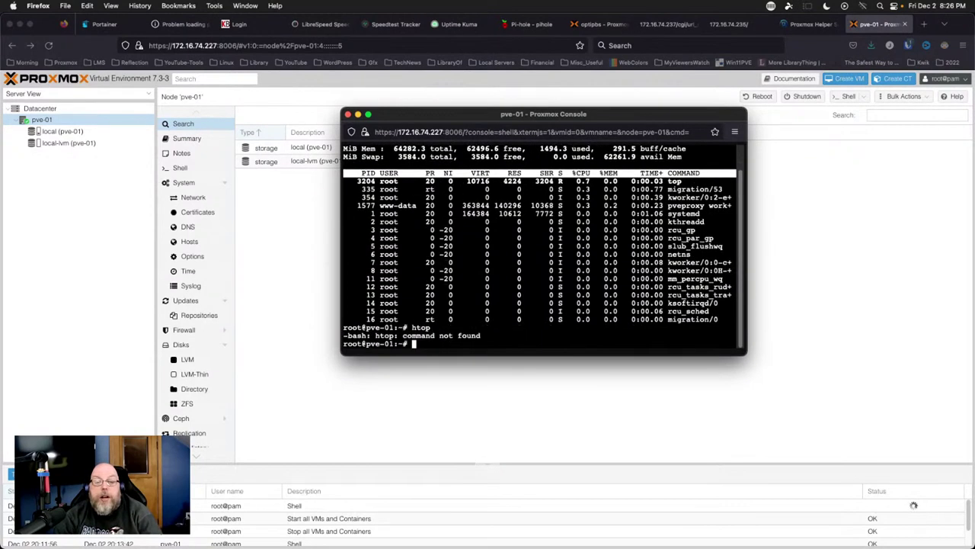
- Install the htop package on pve-01 with the command apt install htop -y
text(apt install ht)
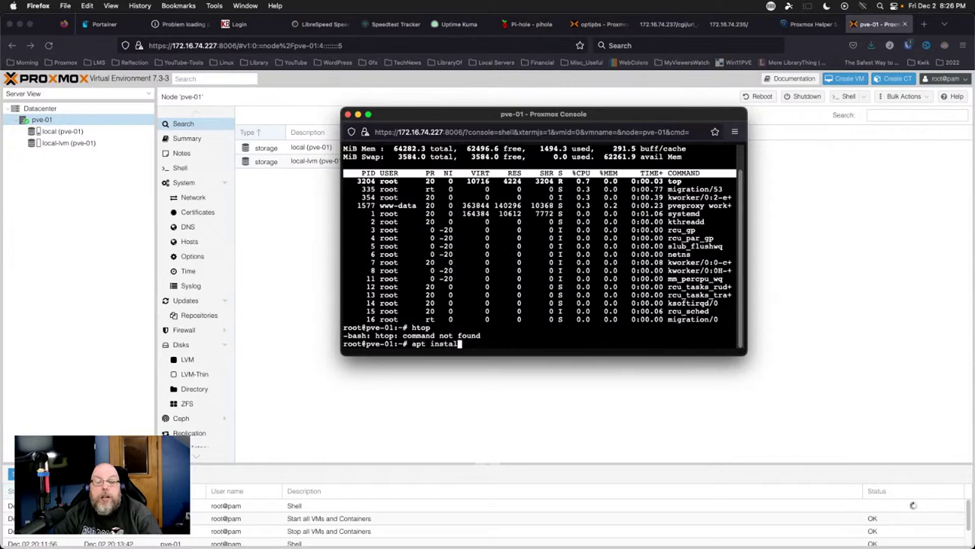
text(op -y)
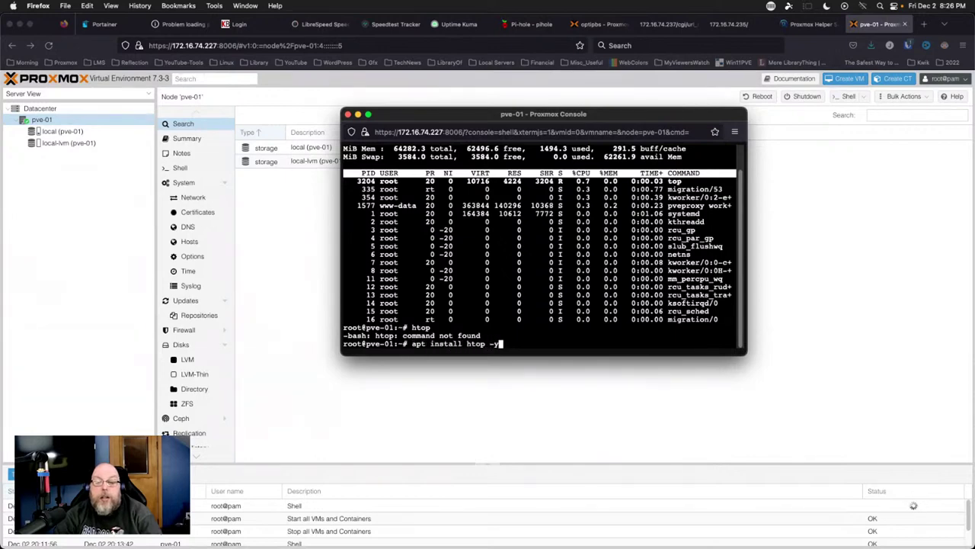
key(Return)
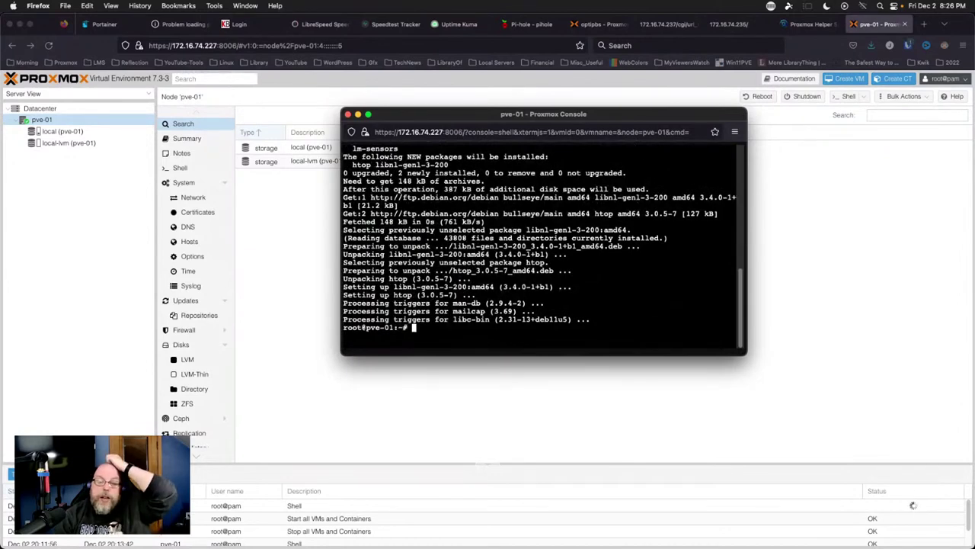
- Run htop on pve-01, enlarge the console window to show more processes and shift it closer to the node's navigation menu
text(htop)
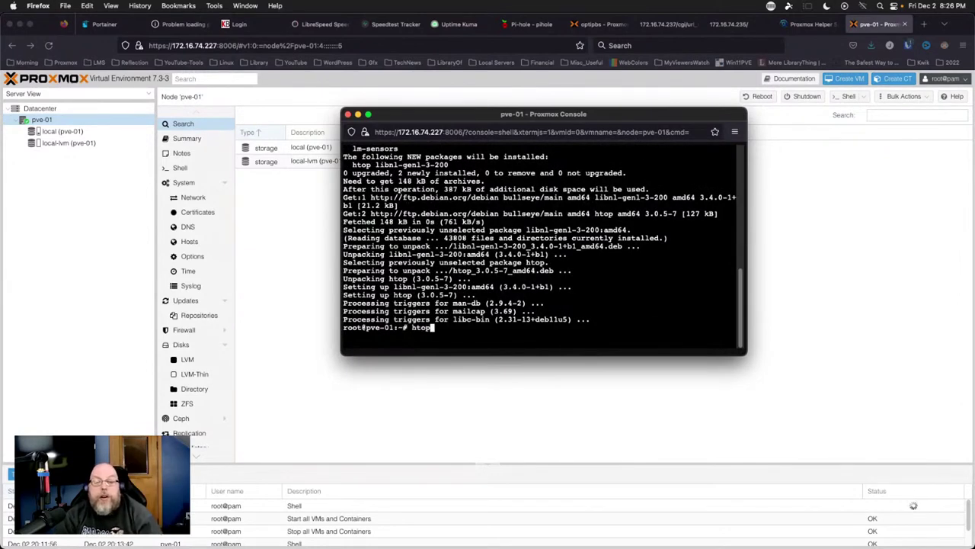
key(Return)
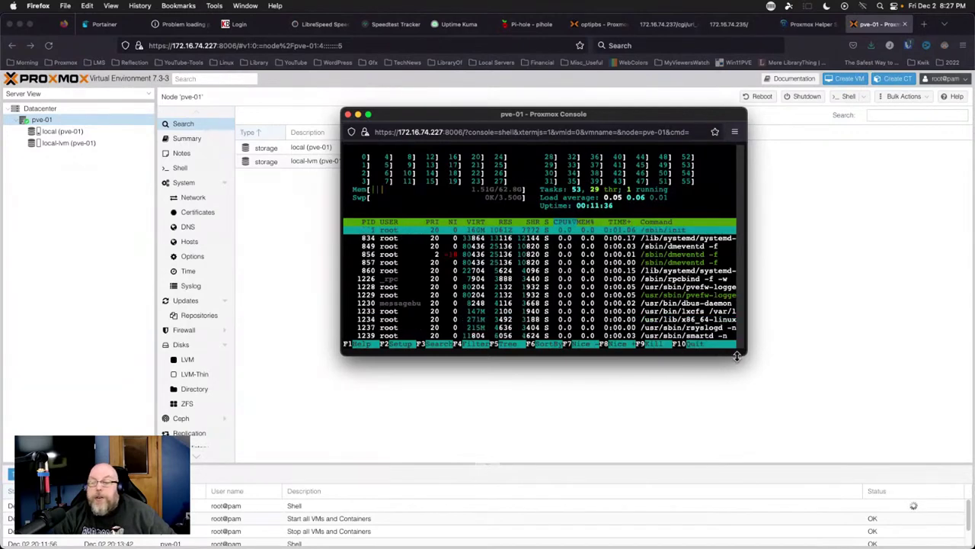
drag(751, 358, 809, 418)
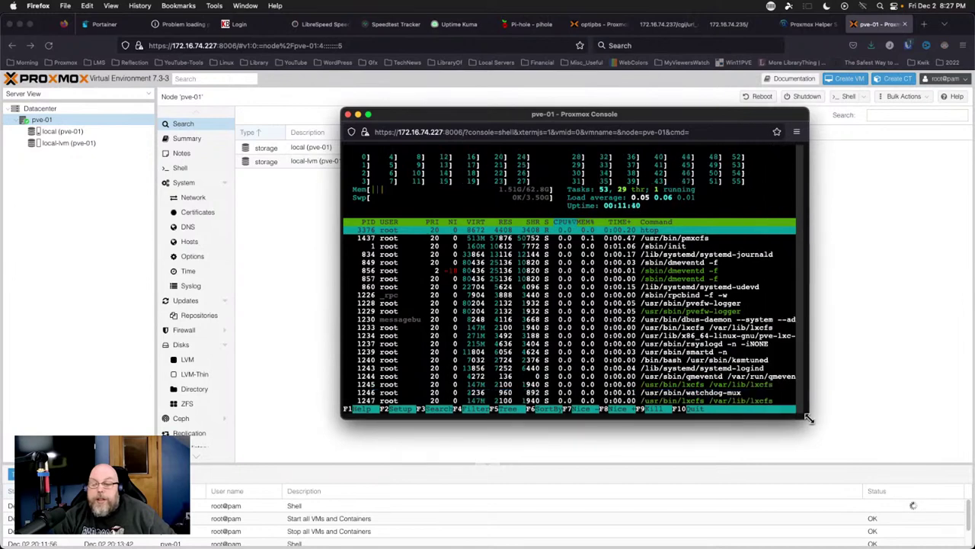
drag(729, 115, 643, 120)
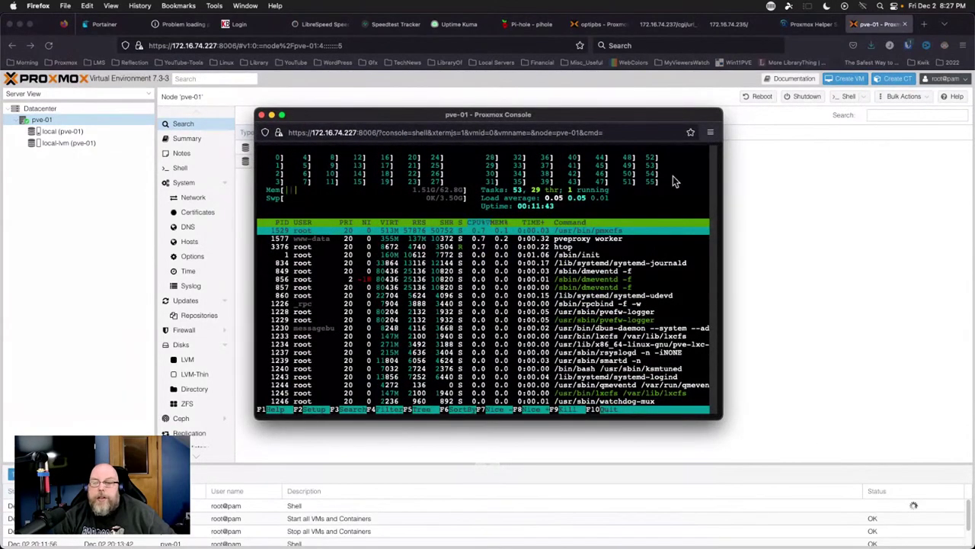